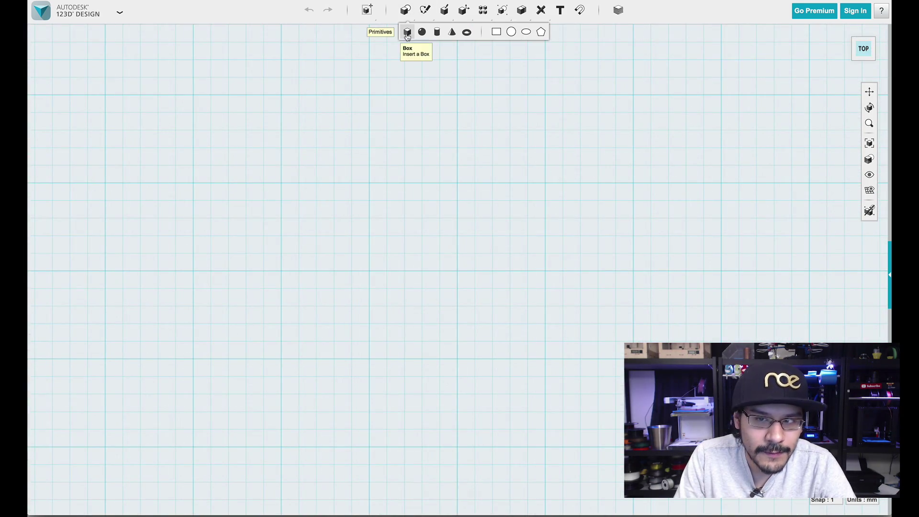
- Insert a box primitive centred on the grid origin with length 17.45, width 32.8 and height 1.4 mm, following the base dimensions in the notes
left_click(406, 32)
scroll(455, 271, "up", 4)
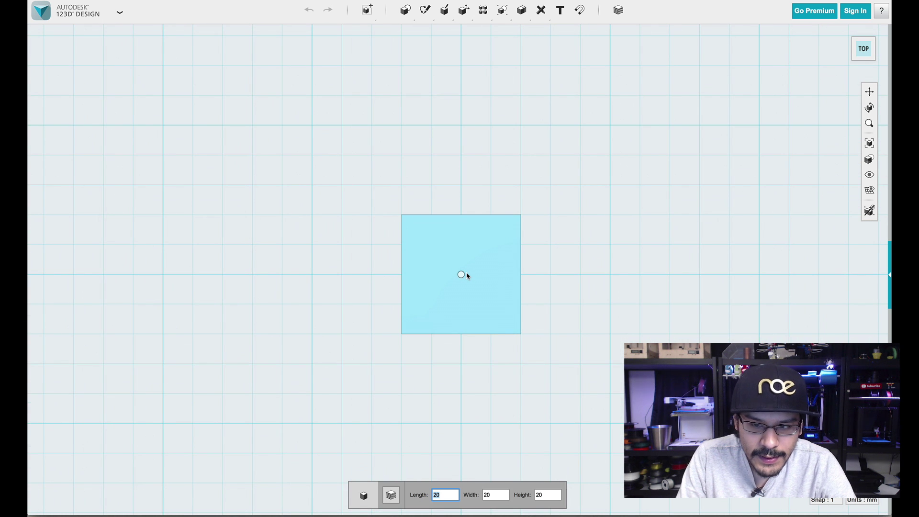
key("super+Tab")
key("Left")
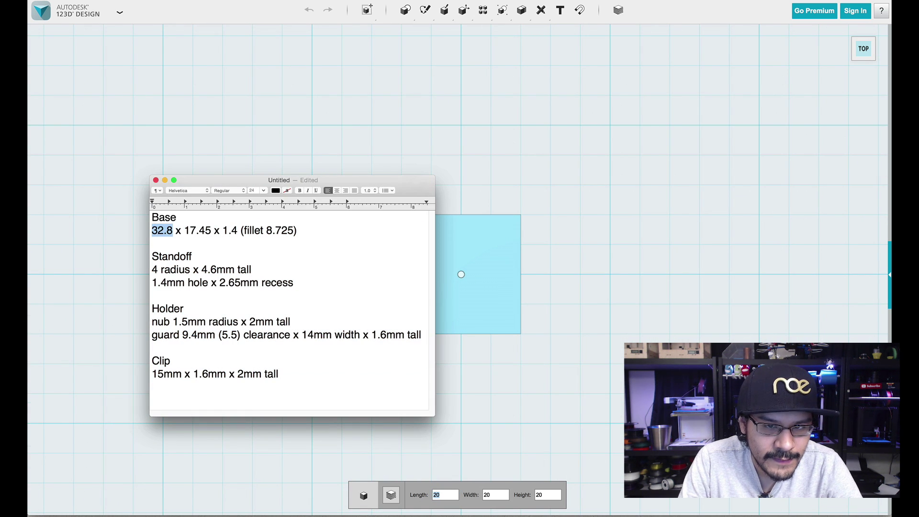
key("super+Tab")
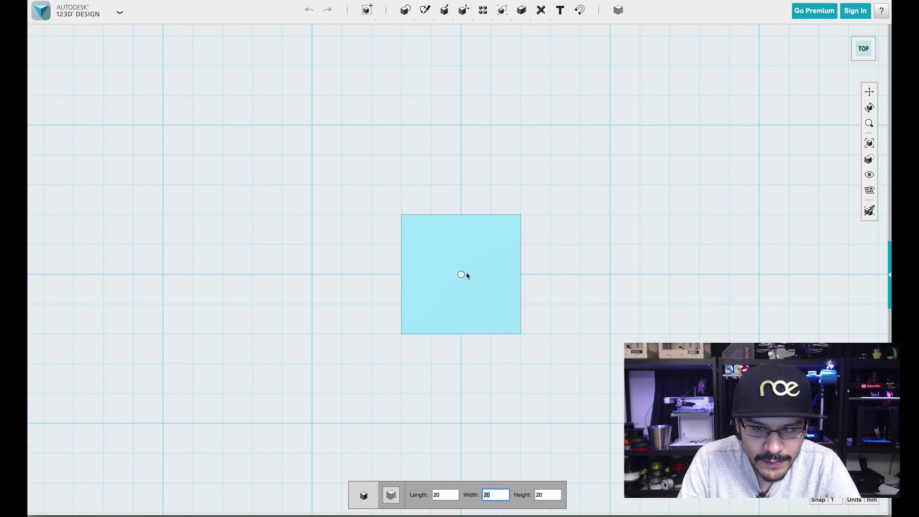
type("32.8")
key("super+Tab")
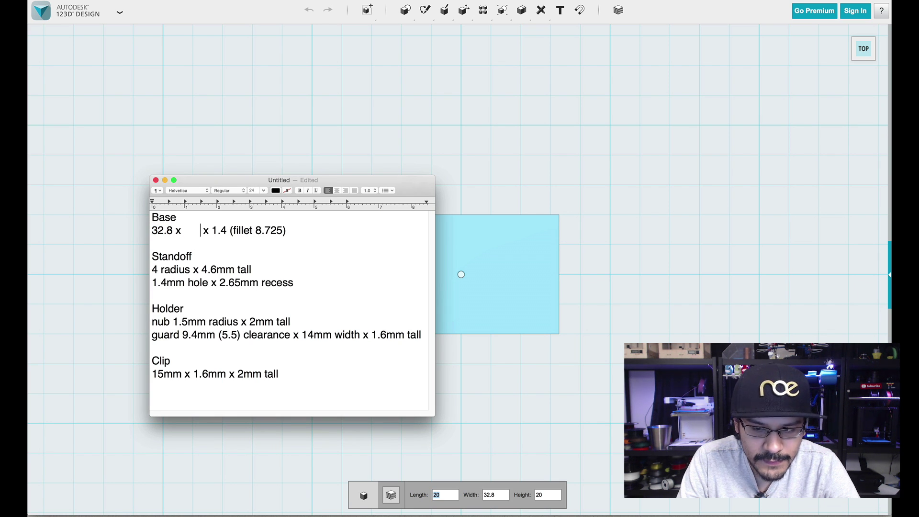
key("super+Tab")
key("super+Tab")
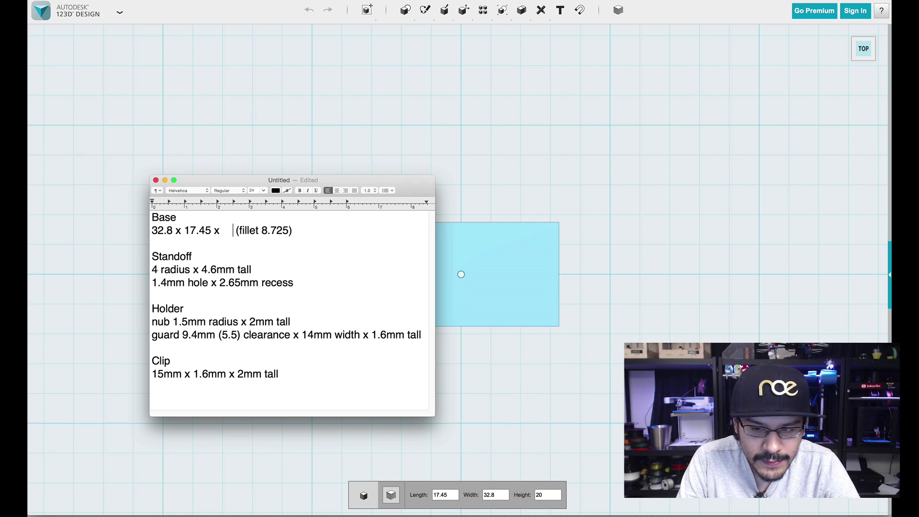
key("super+Tab")
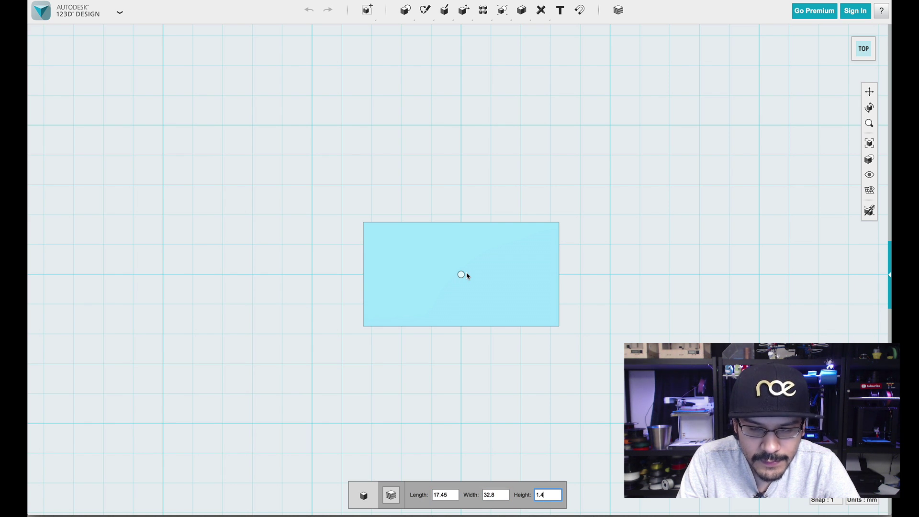
key("super+Tab")
key("super+Tab")
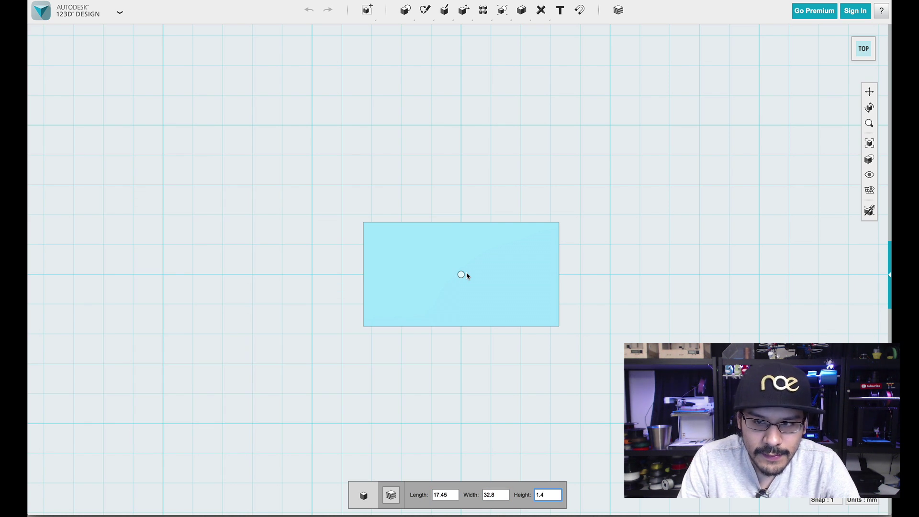
key("Return")
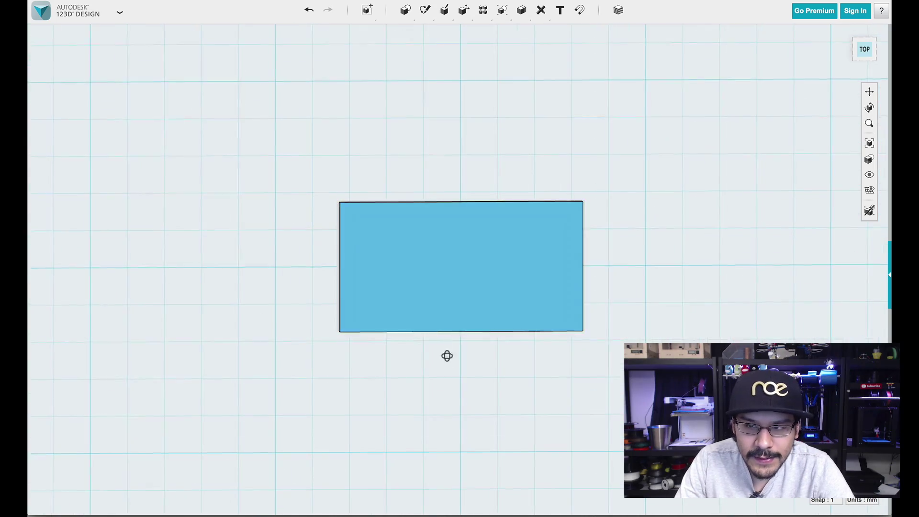
- Fillet the four vertical corner edges of the base plate with a radius of 8.725 mm to round both ends
right_click_drag(441, 343, 536, 329)
left_click(293, 310)
right_click_drag(293, 310, 401, 360)
scroll(439, 349, "up", 3)
key("e")
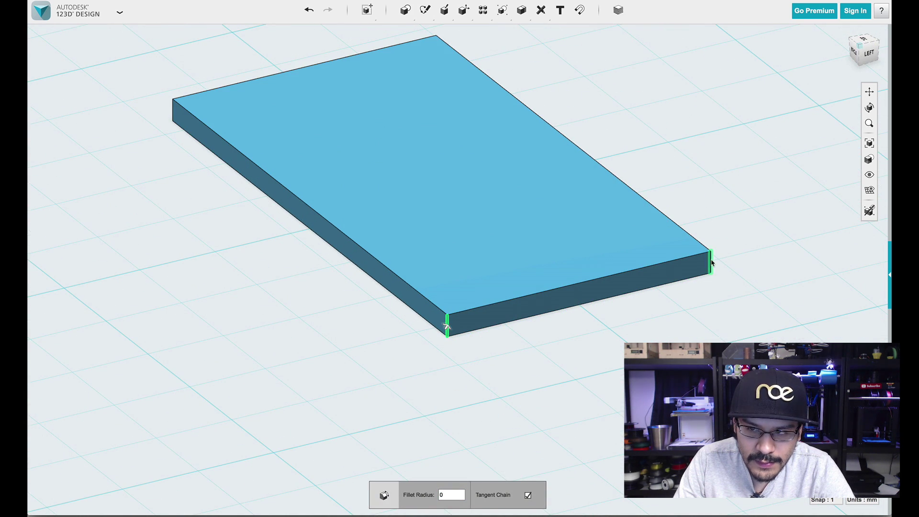
right_click_drag(712, 260, 543, 316)
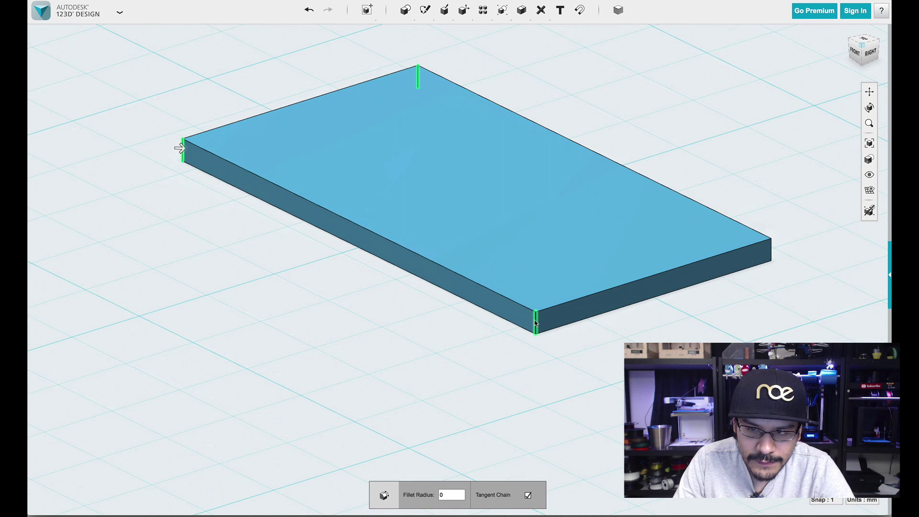
left_click(535, 322)
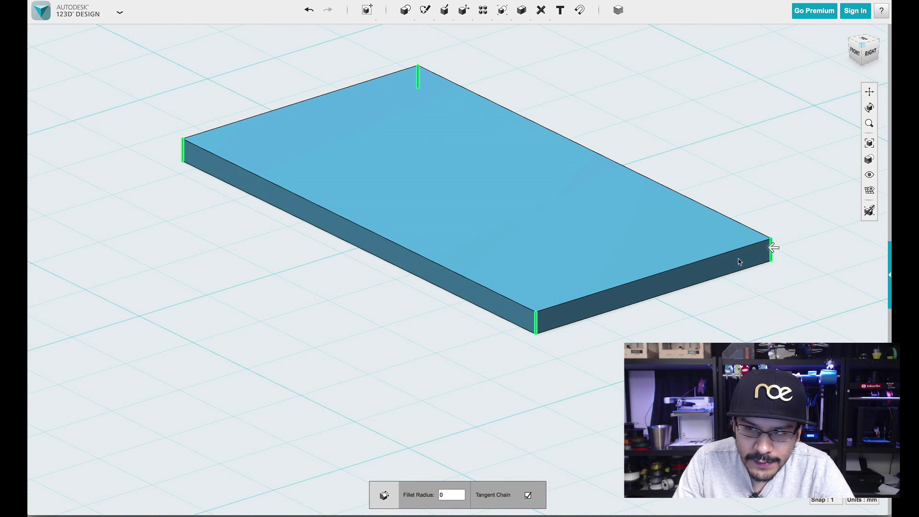
left_click_drag(741, 250, 707, 253)
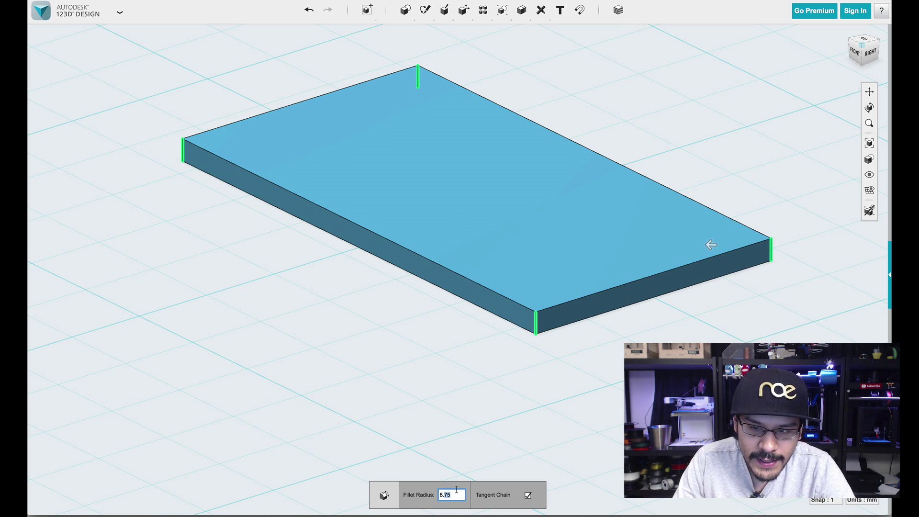
key("super+Tab")
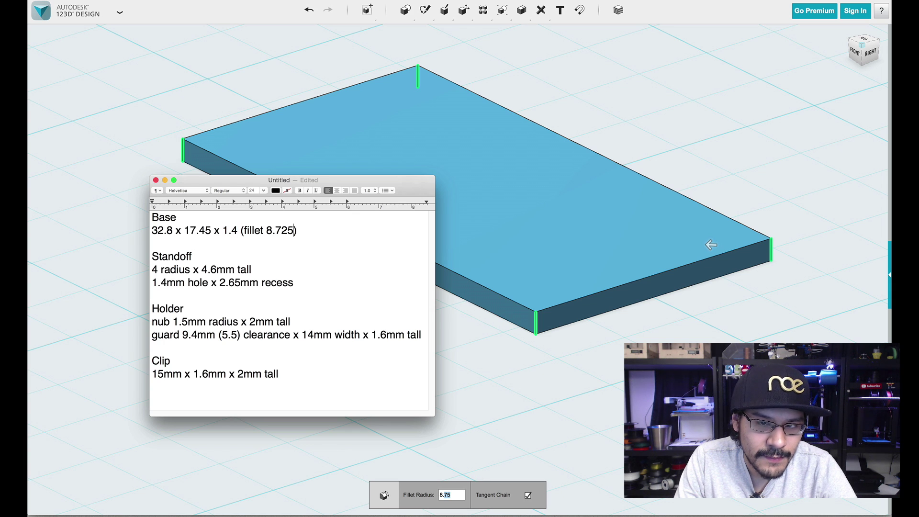
key("super+Tab")
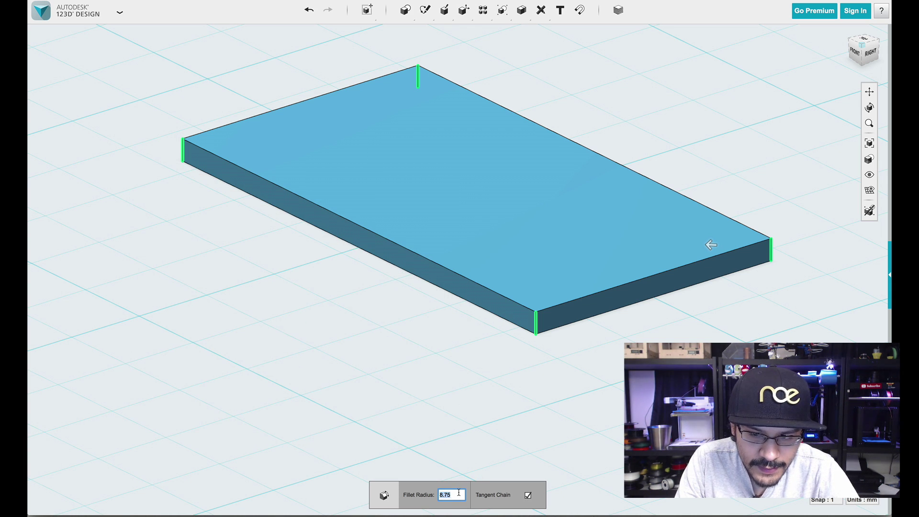
type("8.725")
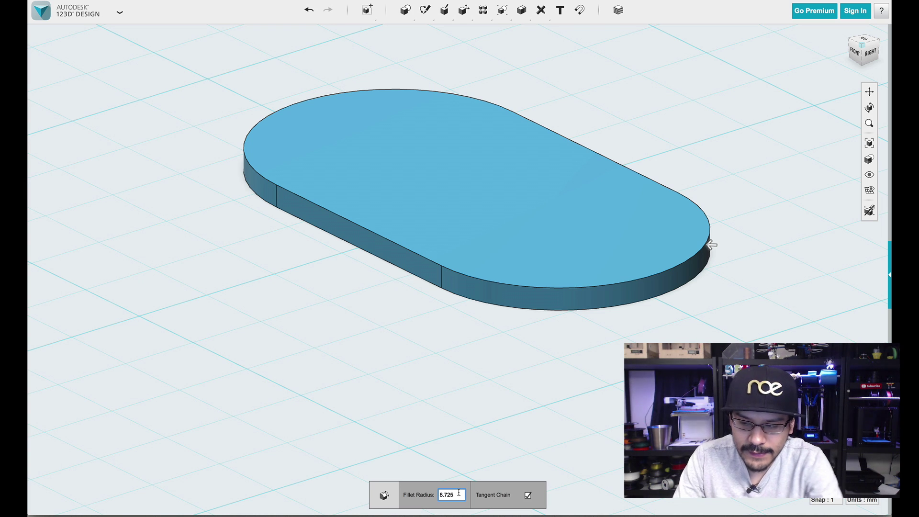
key("Return")
- Place a cylinder of radius 1.5 mm and height 2 mm at the centre of the base's top face as the holder nub
right_click_drag(709, 232, 581, 323)
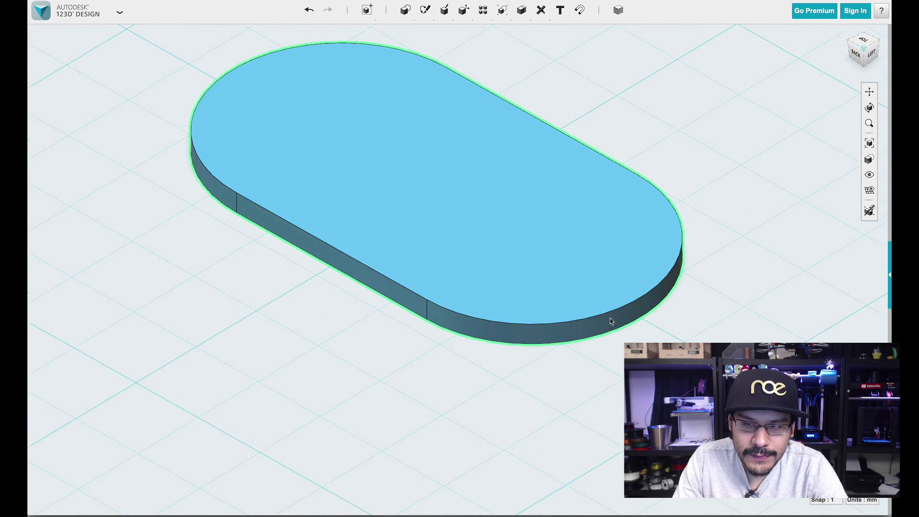
scroll(610, 318, "down", 2)
scroll(430, 263, "up", 1)
right_click_drag(425, 261, 387, 310)
left_click(865, 41)
right_click_drag(652, 236, 472, 271)
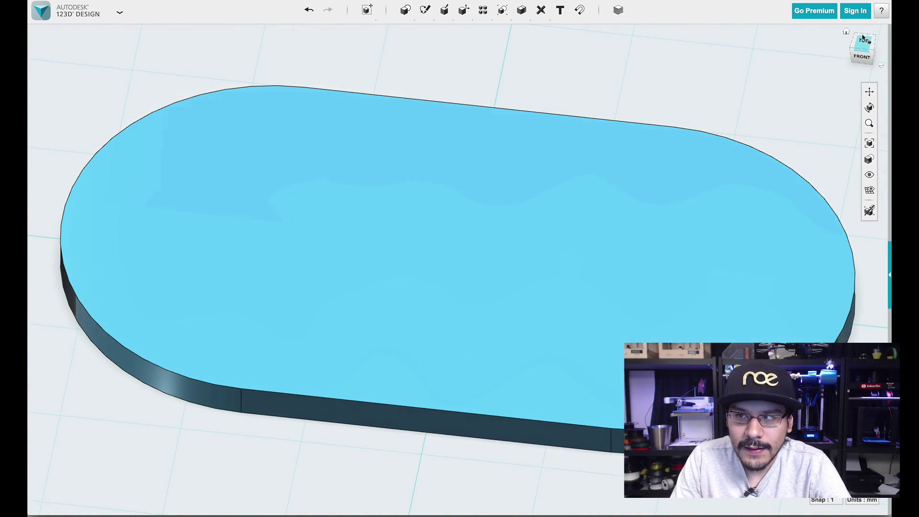
left_click(863, 38)
mouse_move(419, 14)
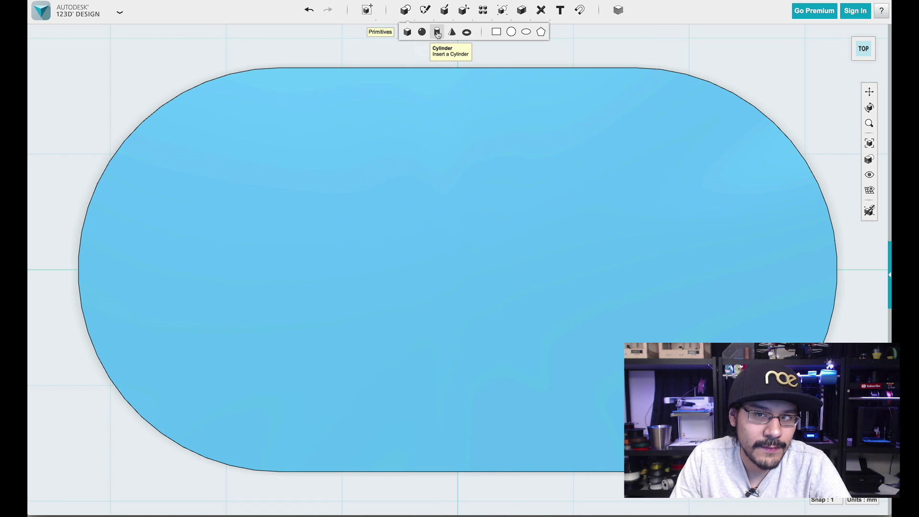
left_click(436, 32)
scroll(375, 308, "down", 3)
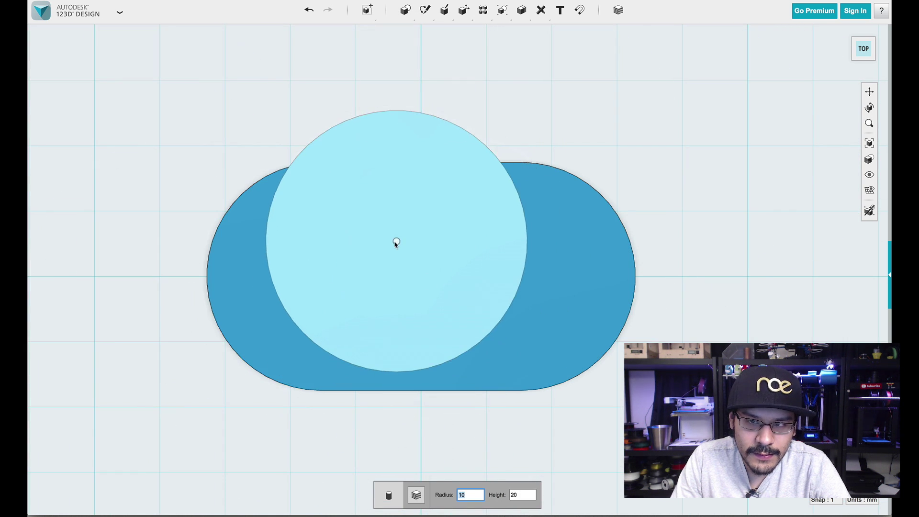
scroll(369, 278, "up", 2)
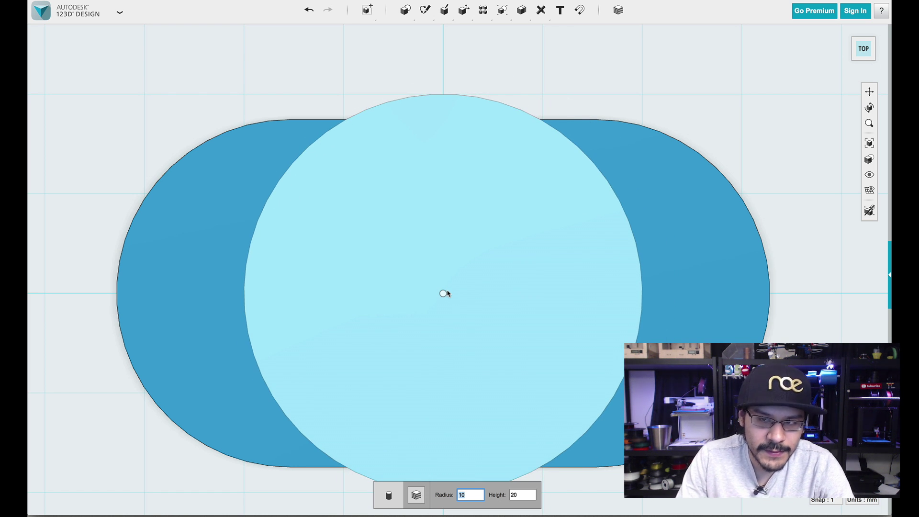
key("super+Tab")
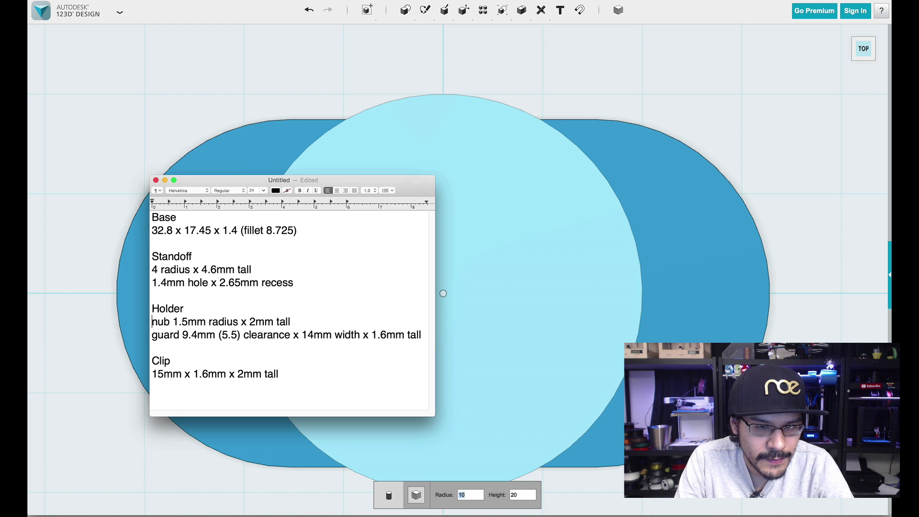
key("super+Tab")
type("1")
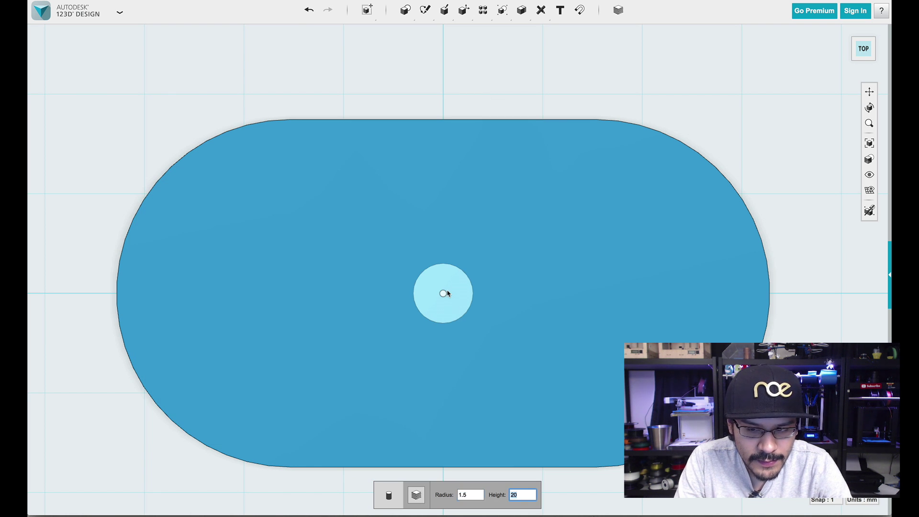
left_click(445, 294)
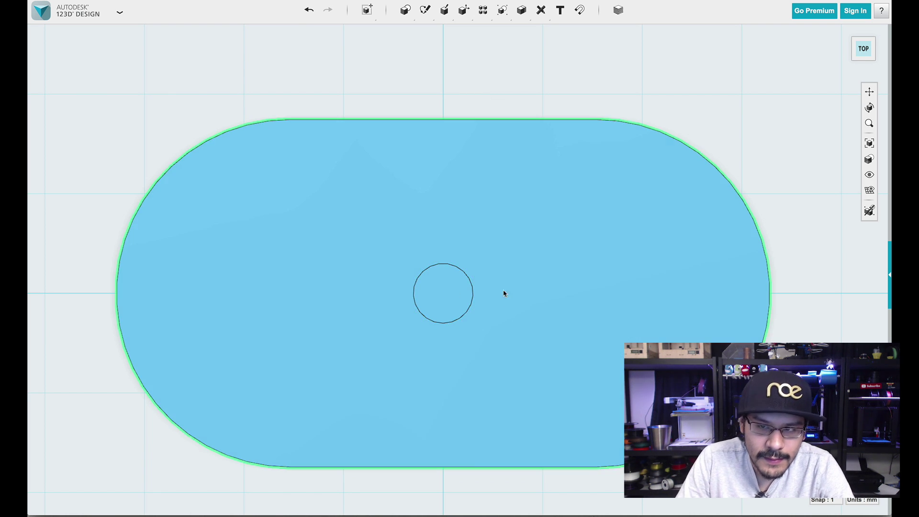
- Place a guard box with length 1.6, width 14 and height 1.6 mm at the centre of the base, over the nub
right_click_drag(503, 299, 461, 420)
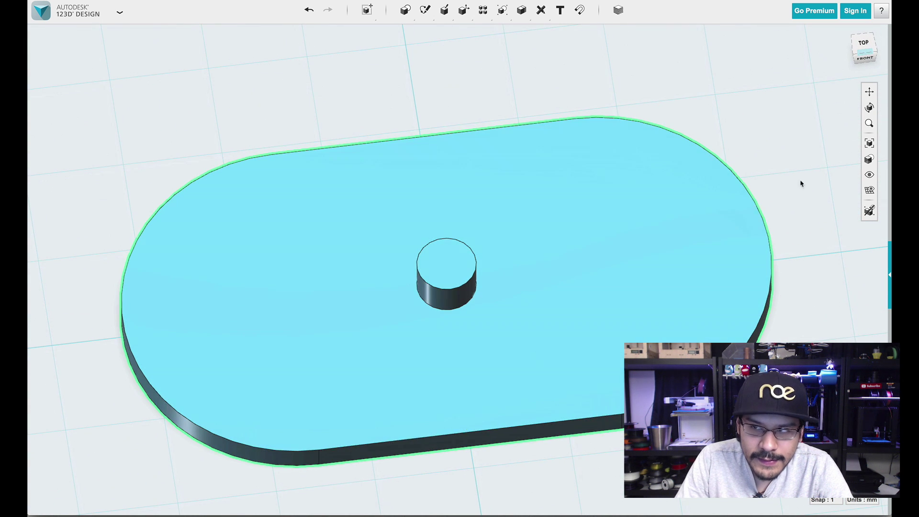
left_click(863, 44)
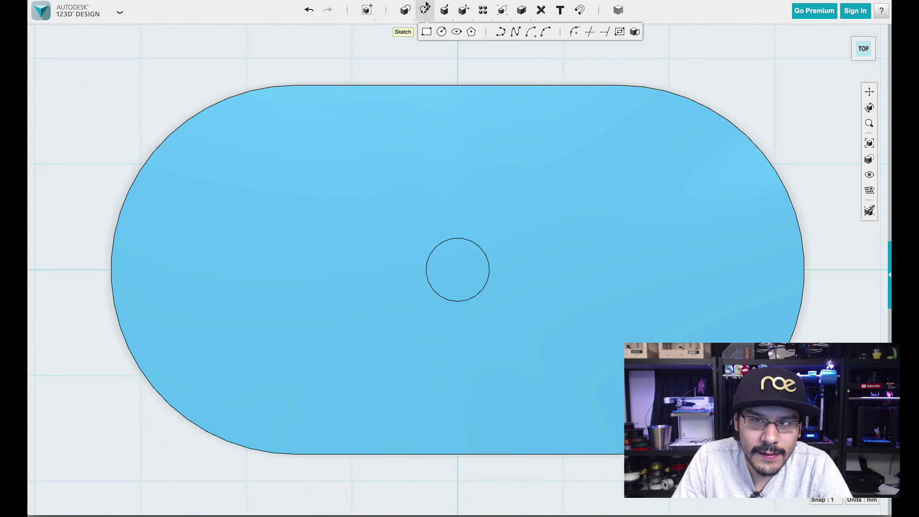
left_click(407, 32)
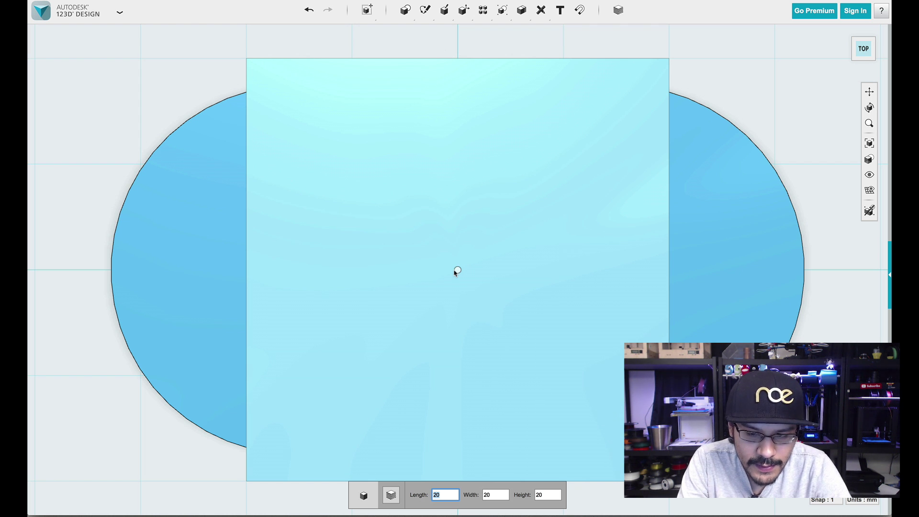
key("super+Tab")
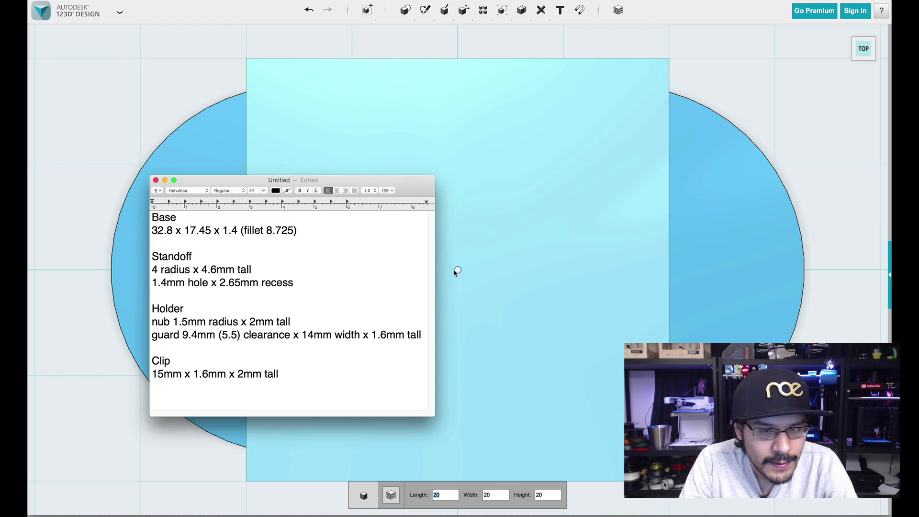
key("super+Tab")
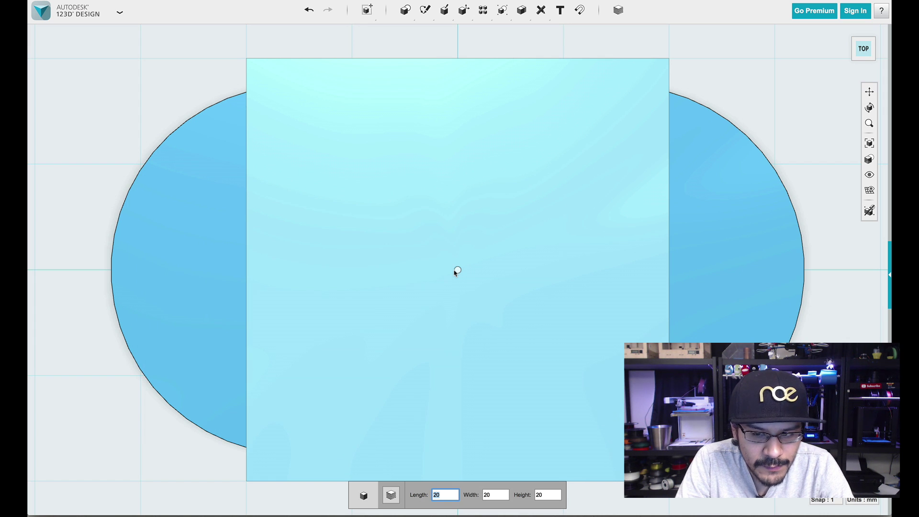
key("Tab")
type("14")
key("super+Tab")
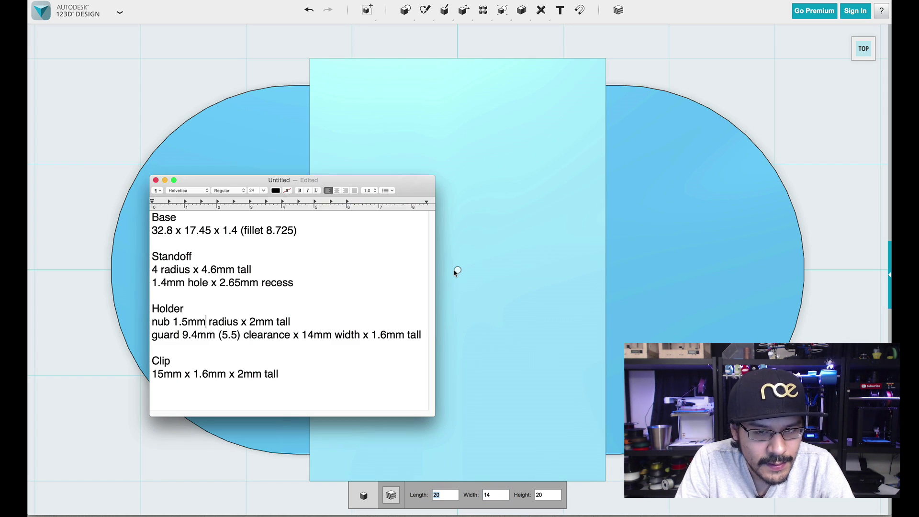
key("super+Tab")
type("1")
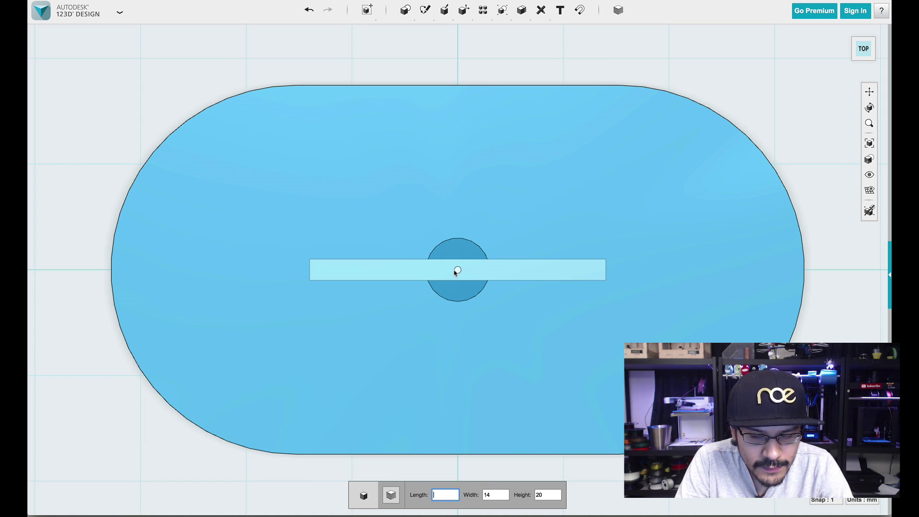
type("6")
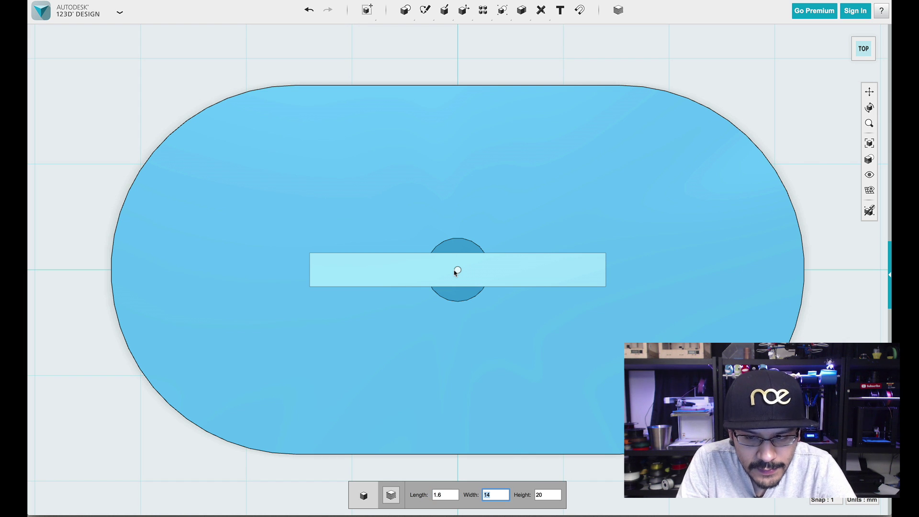
type("2")
key("super+Tab")
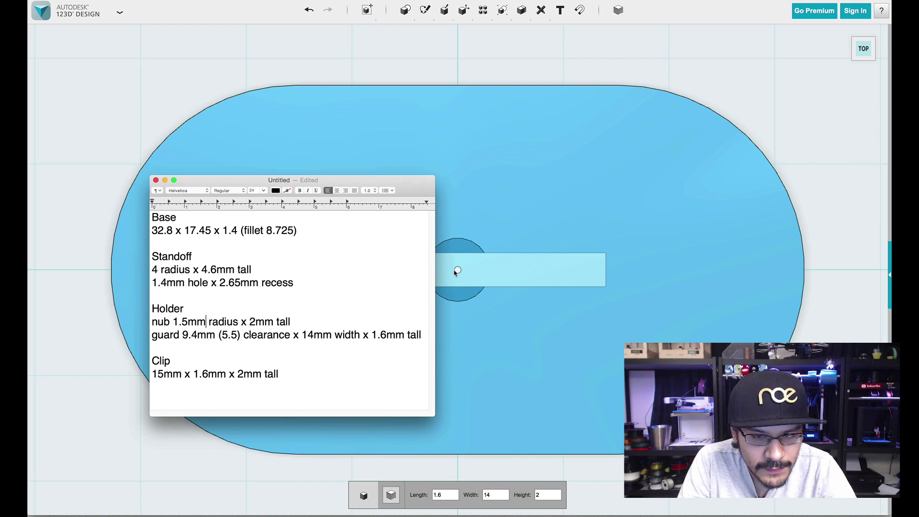
key("super+Tab")
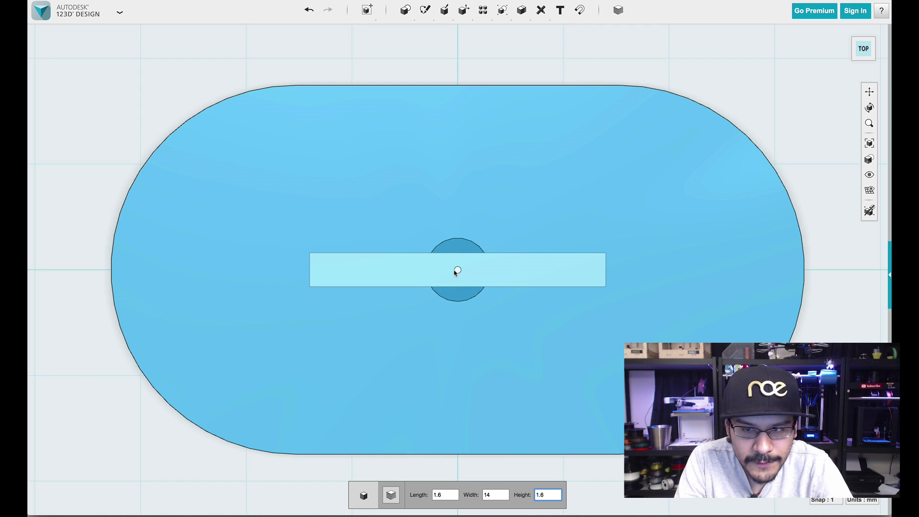
key("Return")
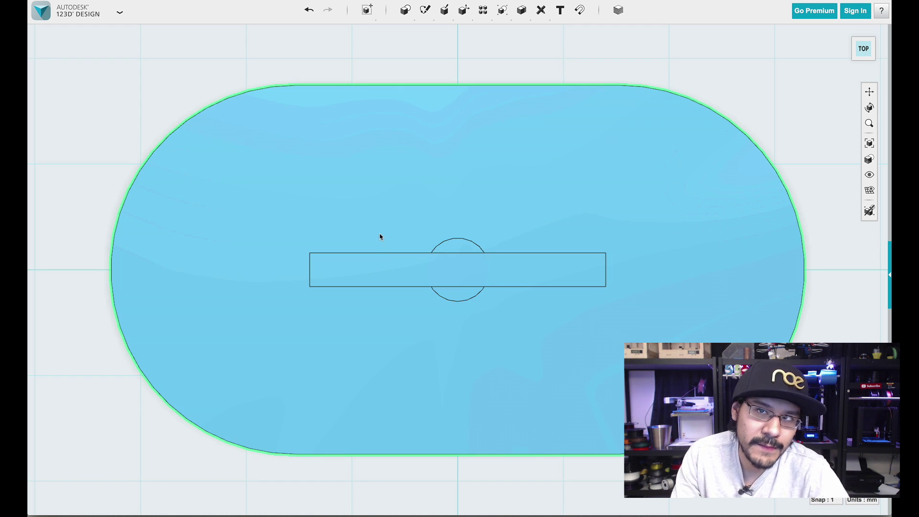
- Look up the holder guard's clearance and offset in the notes document
key("super+Tab")
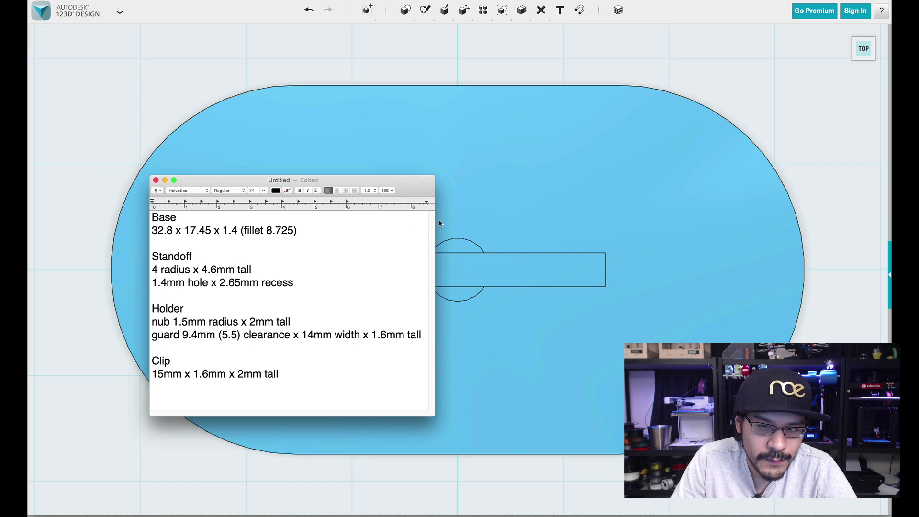
key("super+Tab")
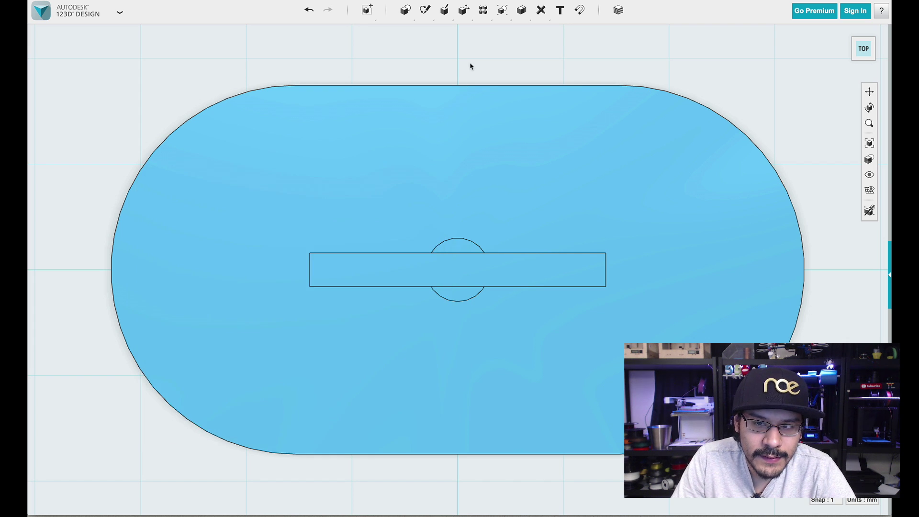
left_click(468, 269)
key("super+t")
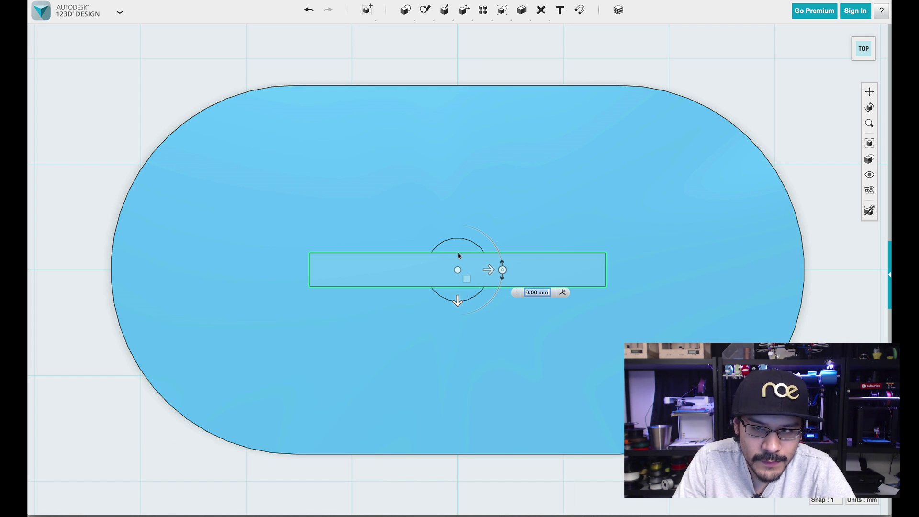
key("Escape")
key("super+Tab")
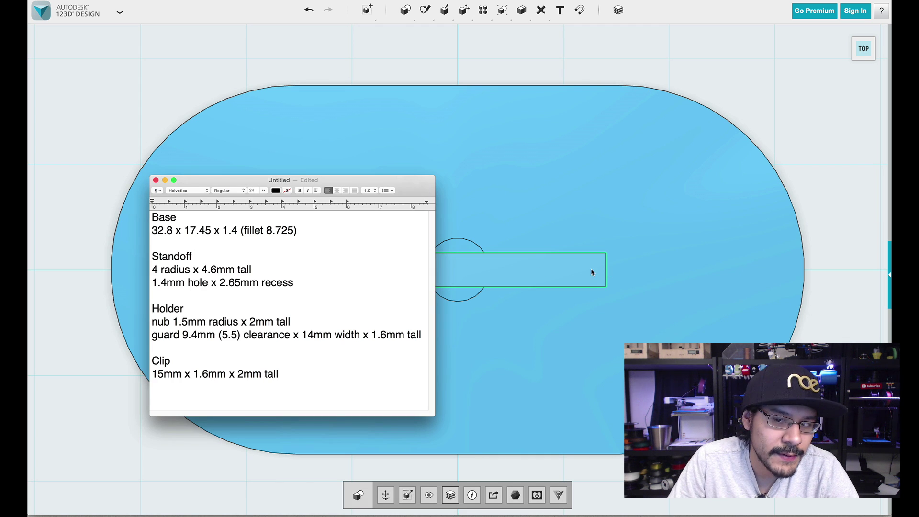
key("super+Tab")
left_click(448, 279)
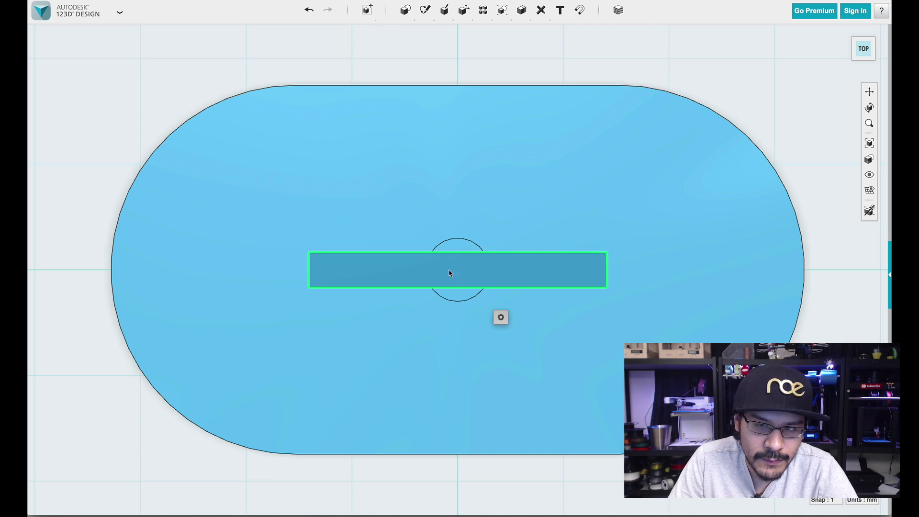
left_click(492, 118)
left_click(493, 74)
left_click(440, 281)
key("ctrl+t")
scroll(455, 272, "up", 5)
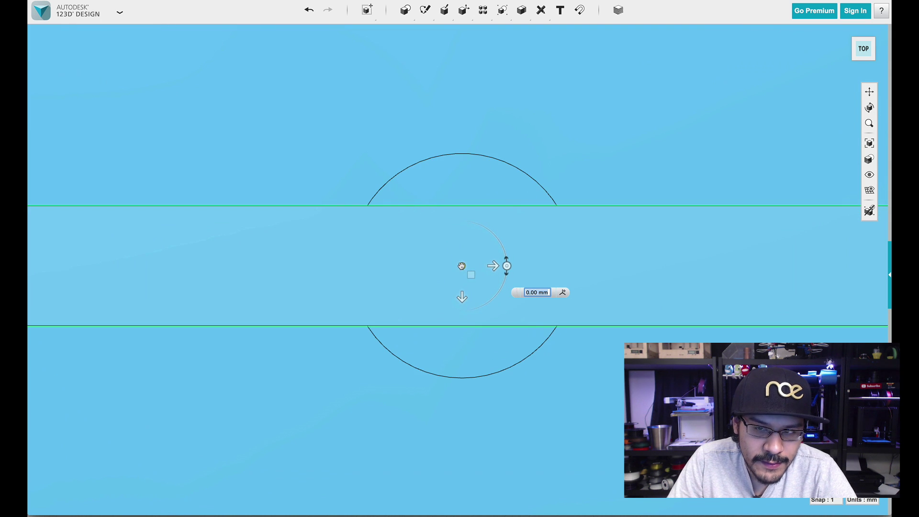
scroll(460, 297, "down", 4)
left_click_drag(460, 310, 461, 275)
scroll(440, 242, "down", 4)
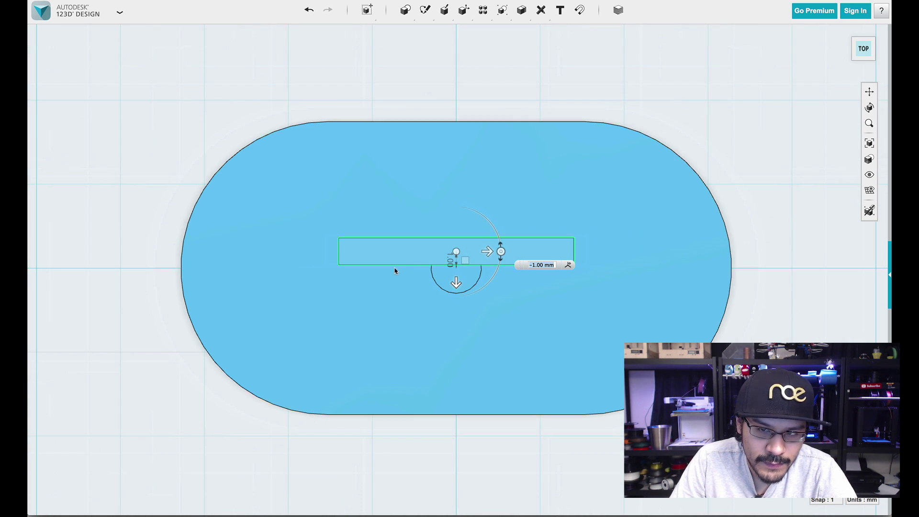
key("Escape")
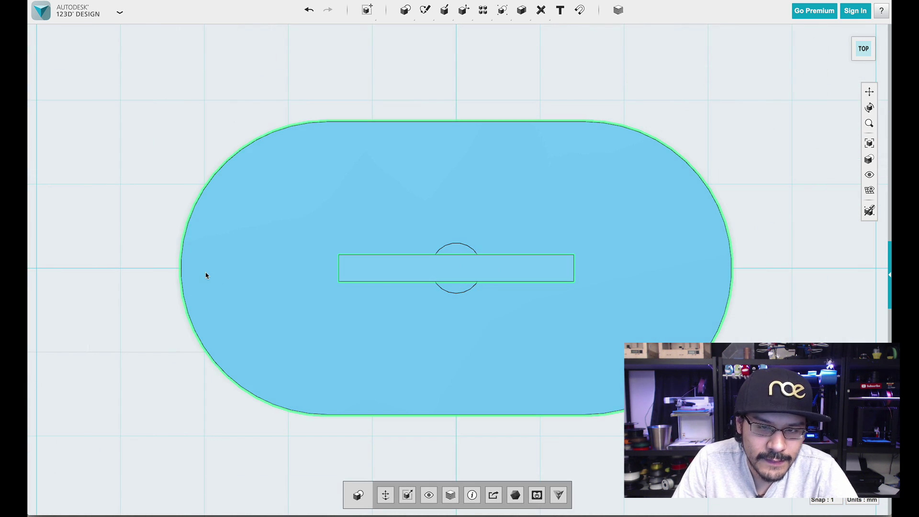
- Try to move the original guard box 5.5 mm from the nub towards one long edge of the base, and undo the move
key("super+Tab")
key("super+Tab")
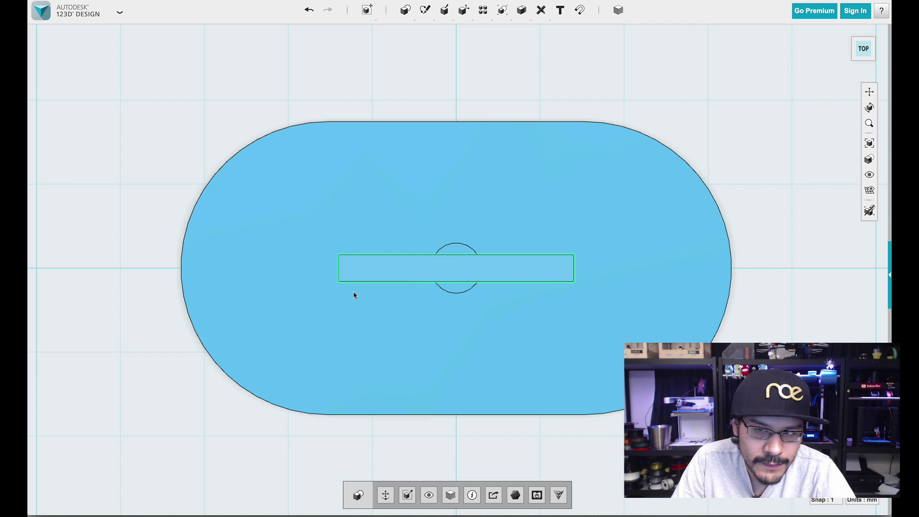
key("m")
left_click_drag(455, 300, 456, 249)
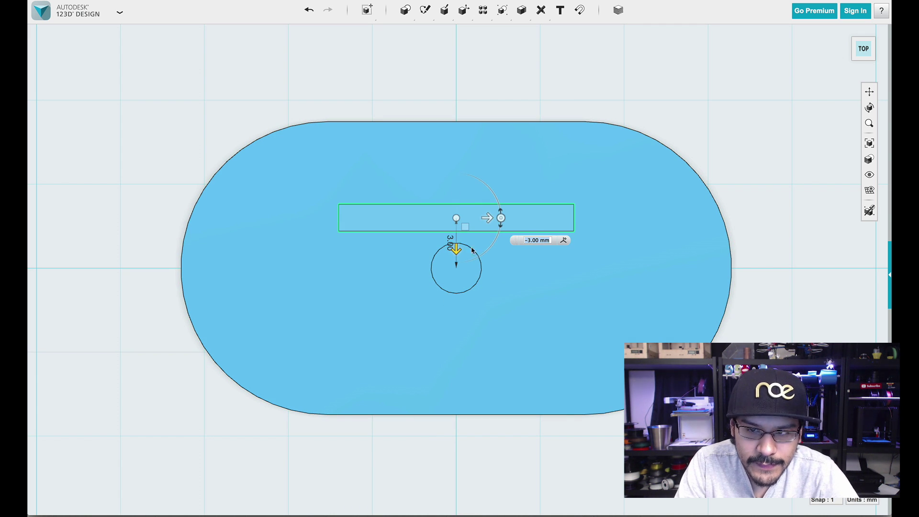
key("Return")
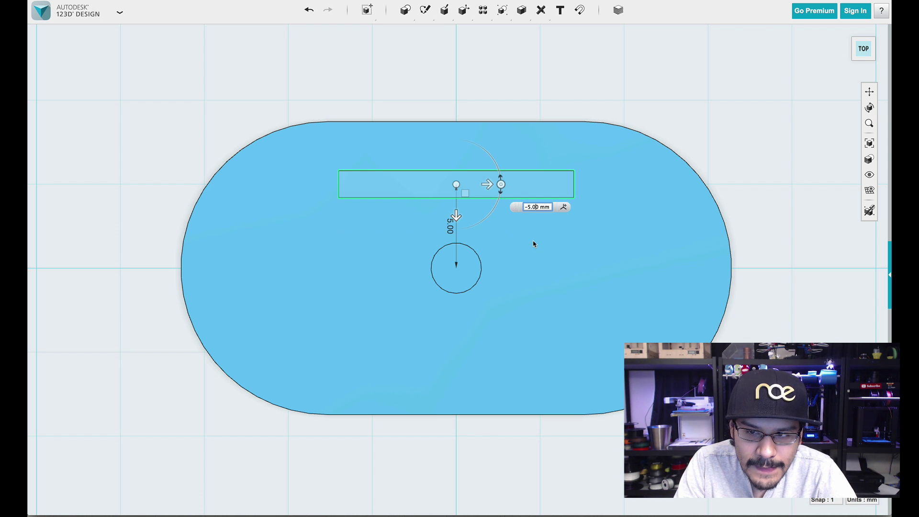
key("Return")
left_click(534, 244)
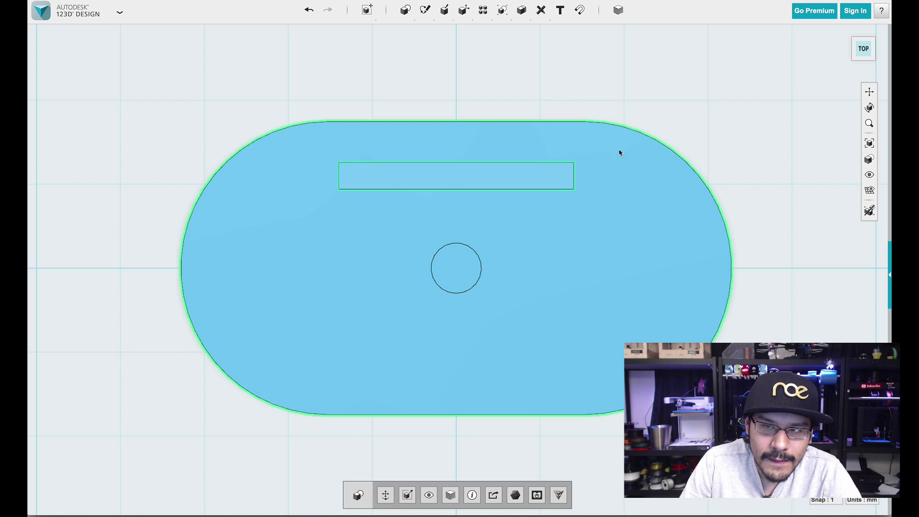
left_click(610, 98)
key("ctrl+z")
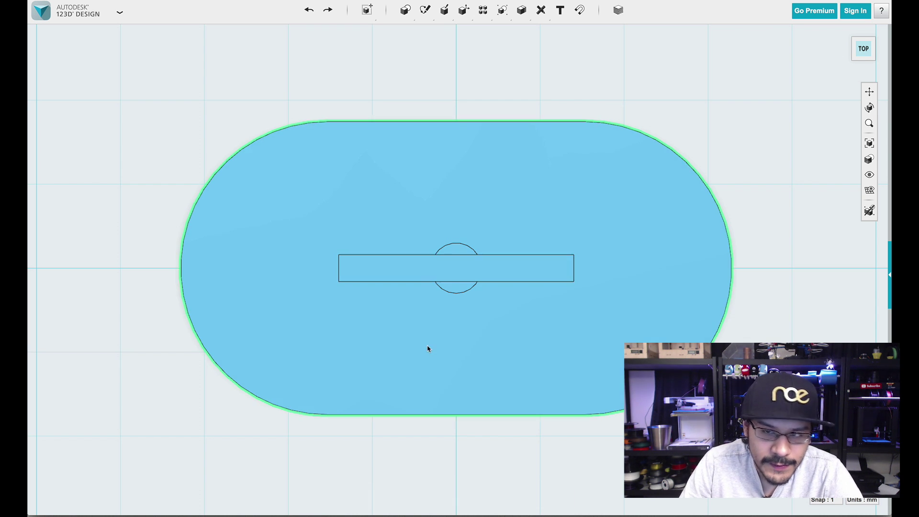
- Copy the guard box and move the copy 5.5 mm from the nub towards the front long edge of the base
left_click(397, 266)
key("ctrl+t")
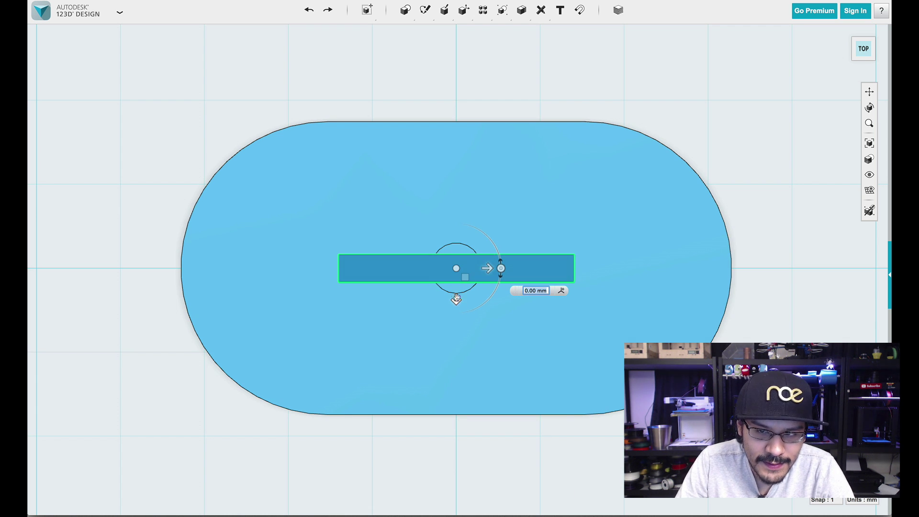
left_click_drag(456, 299, 456, 366)
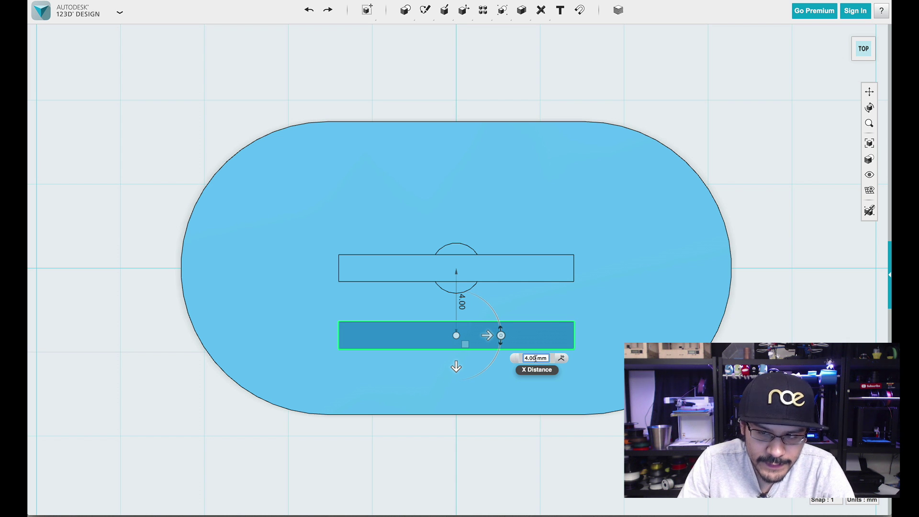
key("Return")
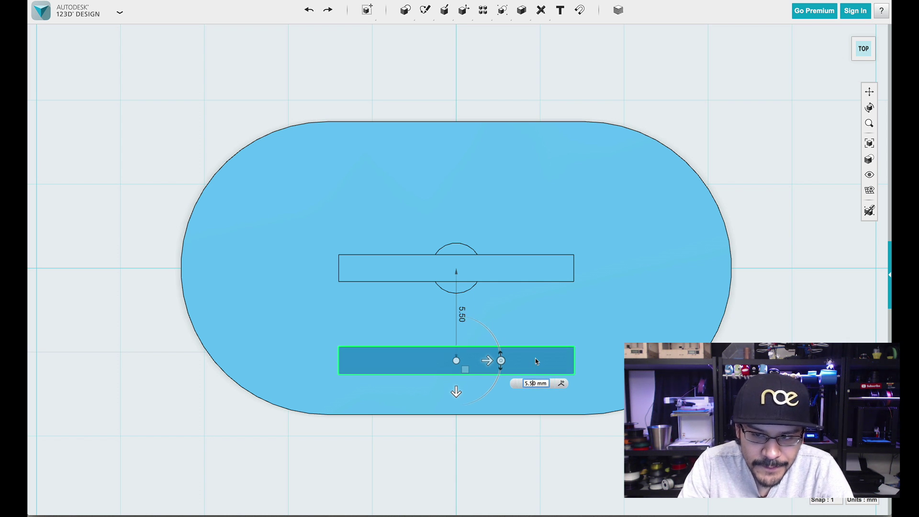
left_click(535, 360)
- Move the original guard box 5.5 mm from the nub in the opposite direction, towards the base's back long edge
left_click(508, 270)
key("ctrl+t")
left_click_drag(456, 299, 455, 231)
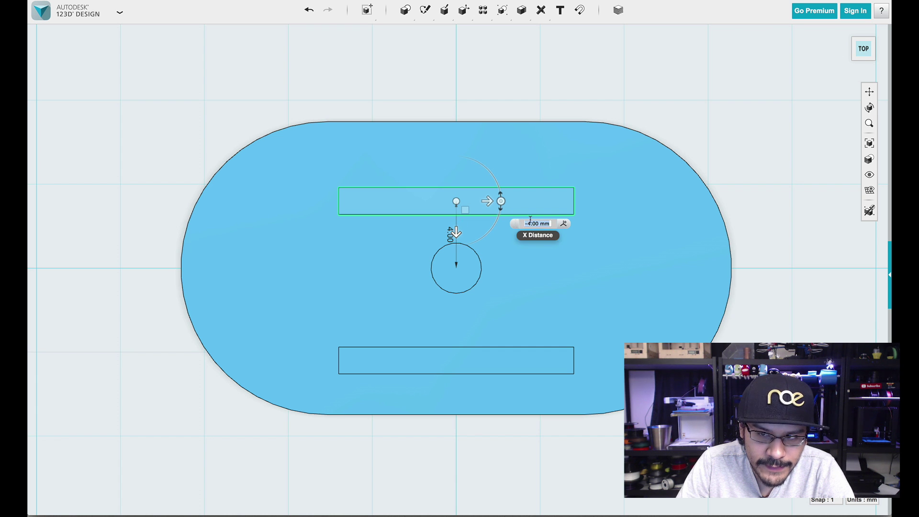
type("5")
key("Return")
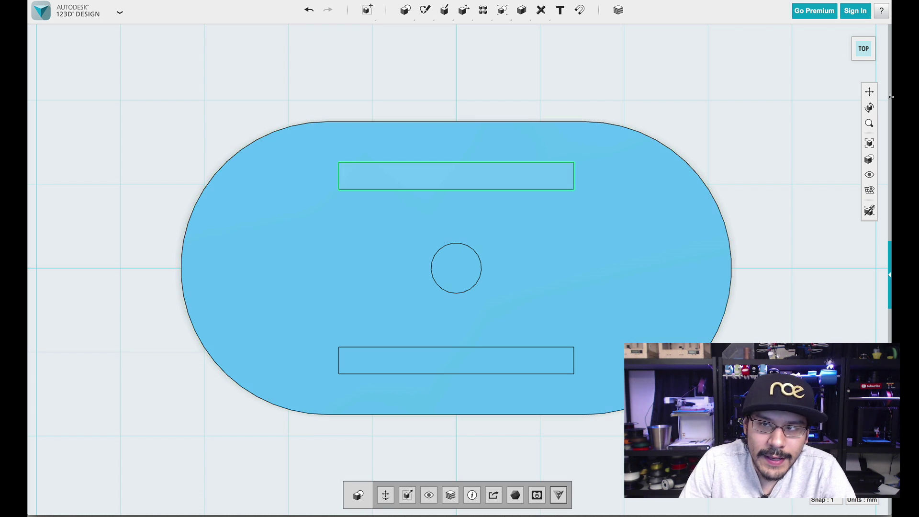
- Measure the distance between the inner edges of the two guards and compare it with the clearance in the notes
right_click_drag(513, 210, 550, 233)
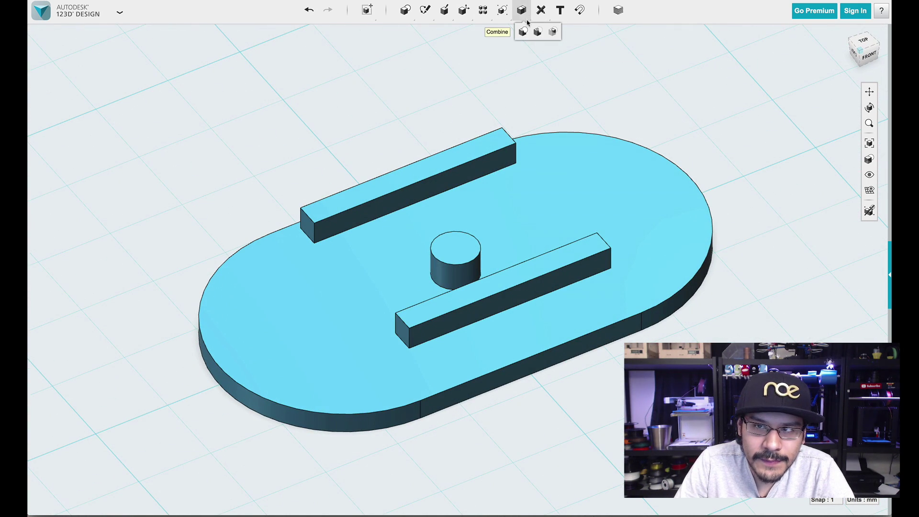
left_click(541, 32)
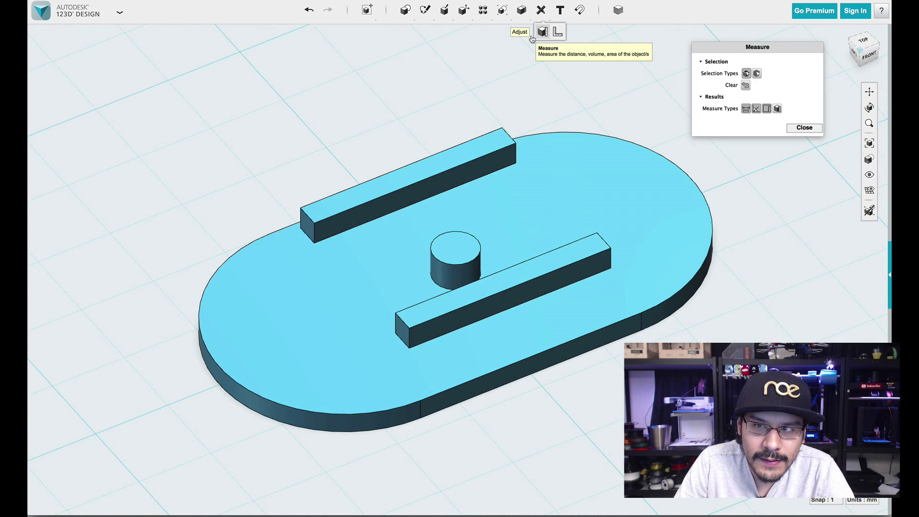
left_click(475, 164)
left_click(530, 259)
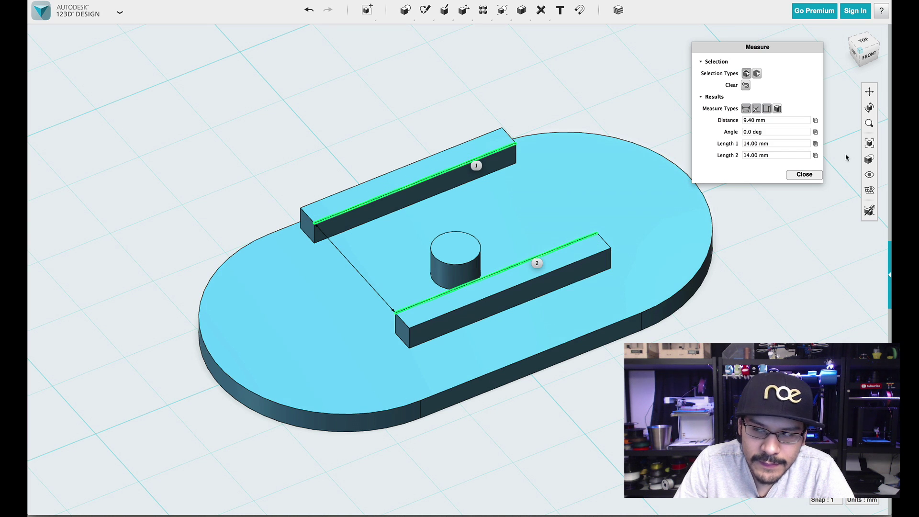
key("super+Tab")
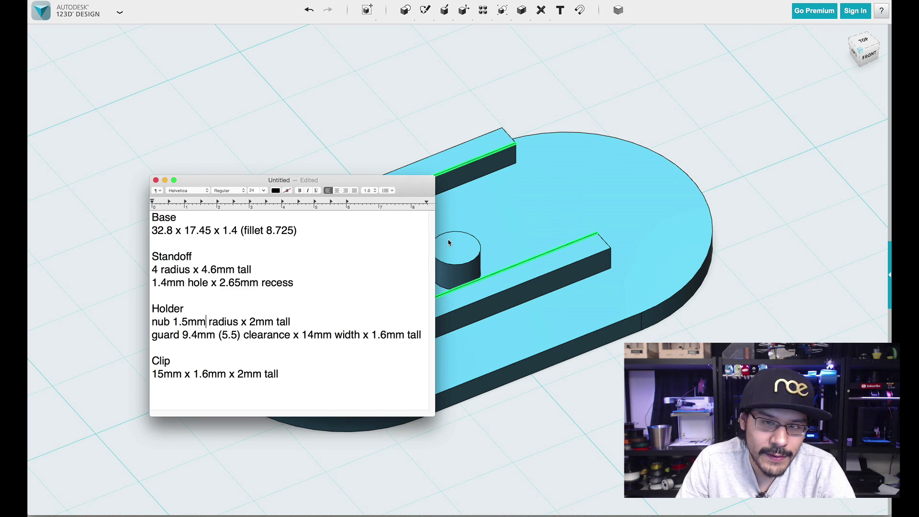
key("super+Tab")
left_click(817, 175)
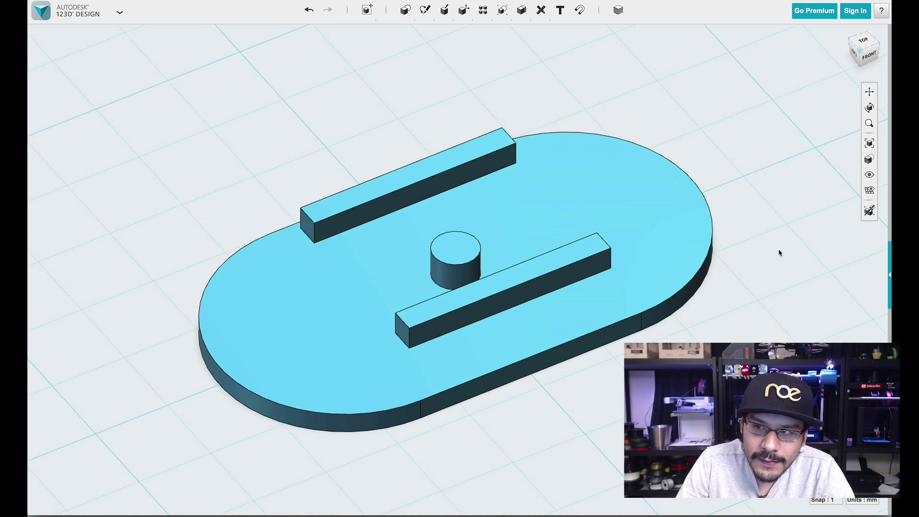
- Lower both guard boxes together until they rest on the top face of the base
right_click_drag(770, 272, 674, 249)
left_click(478, 254)
right_click_drag(477, 253, 482, 205)
left_click(578, 218)
left_click(372, 248, "shift")
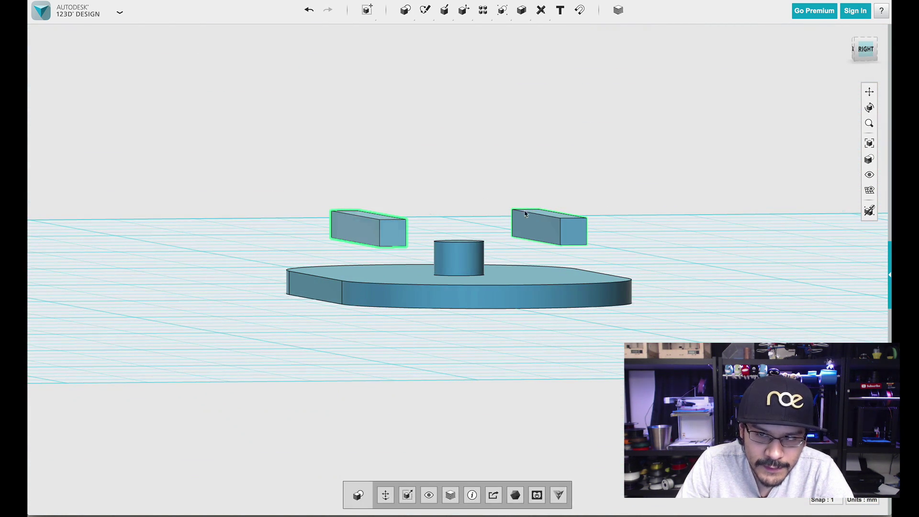
left_click(865, 50)
left_click(432, 266, "shift")
key("ctrl+t")
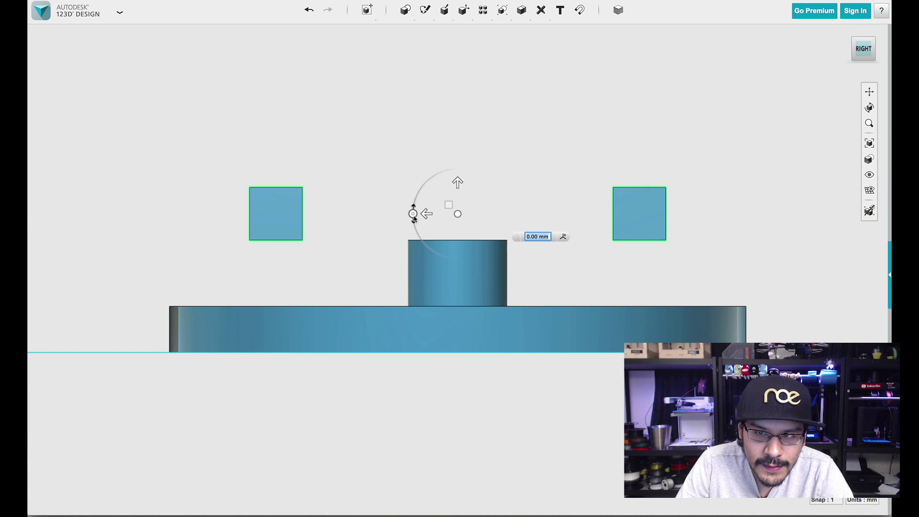
left_click_drag(455, 181, 457, 250)
left_click(387, 184)
right_click_drag(330, 195, 358, 212)
scroll(295, 229, "down", 5)
right_click_drag(297, 240, 303, 262)
scroll(311, 261, "up", 3)
- Place a standoff cylinder of radius 4 mm and height 4.6 mm on the grid behind the base, following the notes
key("super+Tab")
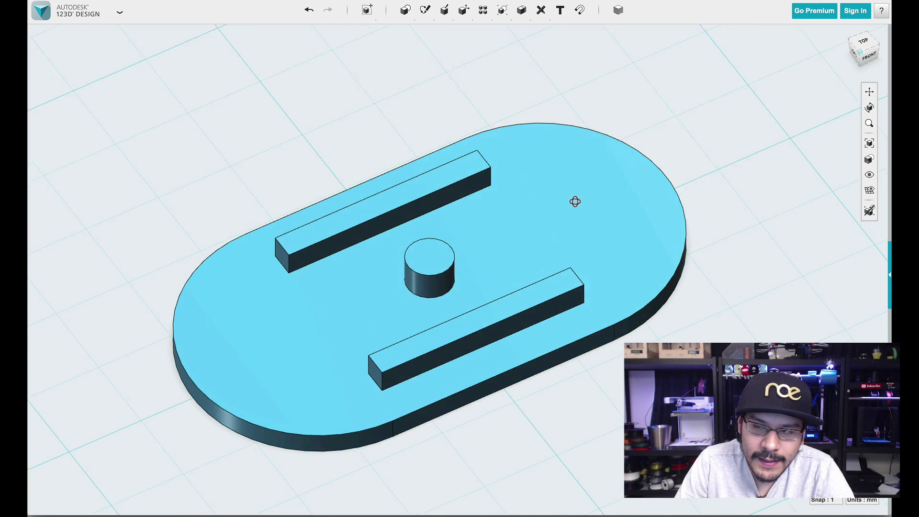
scroll(557, 213, "up", 2)
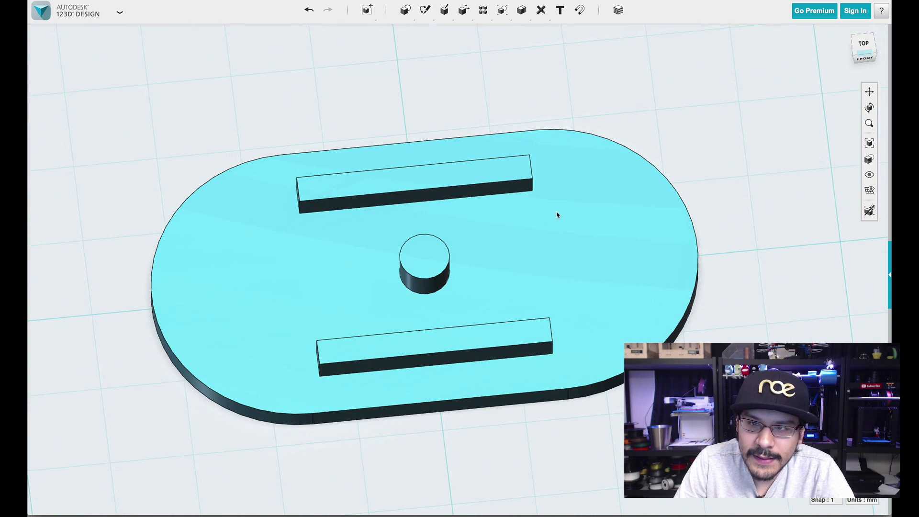
left_click(863, 44)
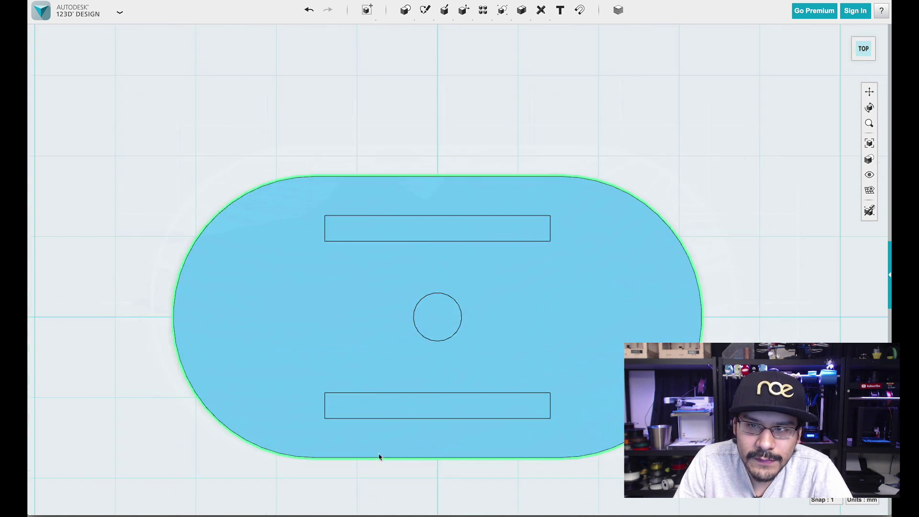
scroll(379, 242, "up", 3)
scroll(415, 168, "down", 5)
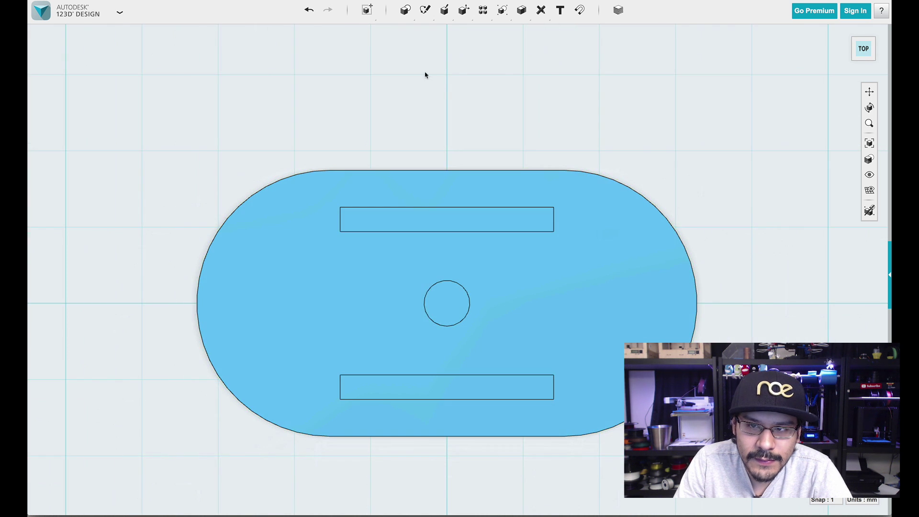
scroll(404, 313, "up", 1)
scroll(410, 101, "down", 1)
scroll(424, 143, "up", 2)
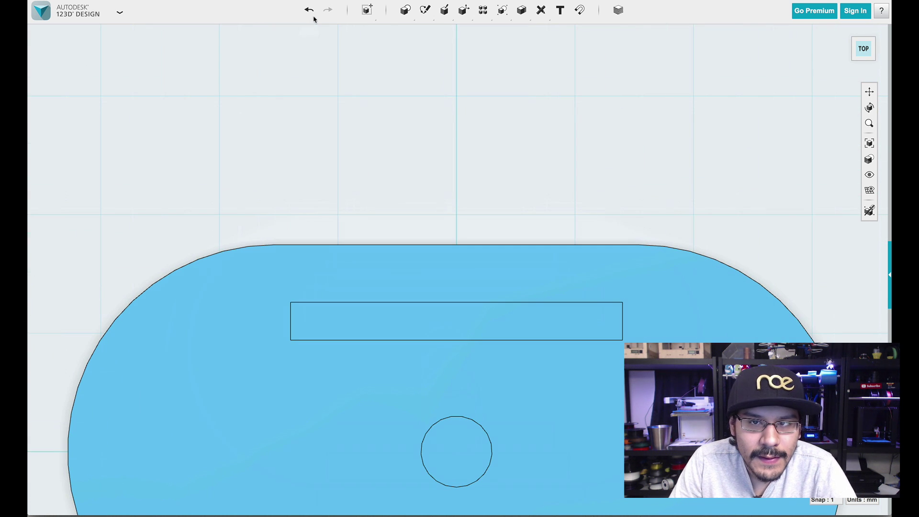
mouse_move(402, 23)
left_click(436, 32)
key("super+Tab")
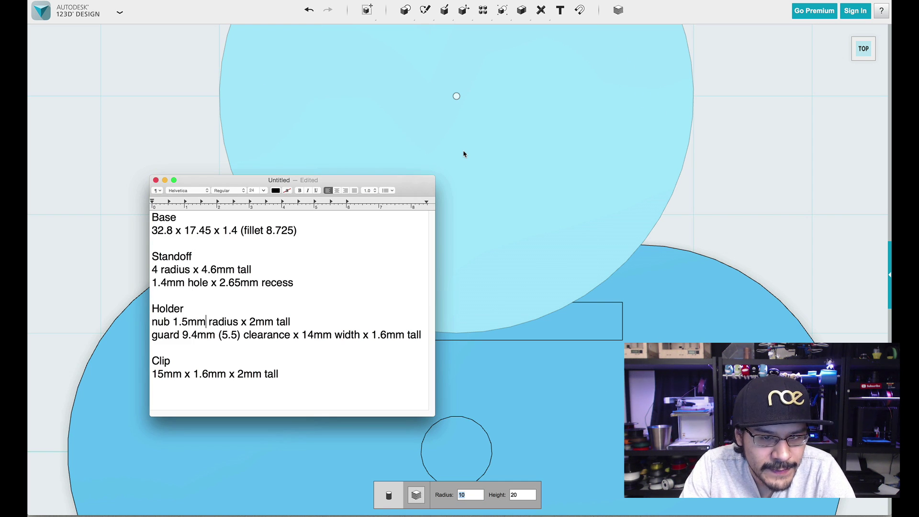
key("super+Tab")
type("4")
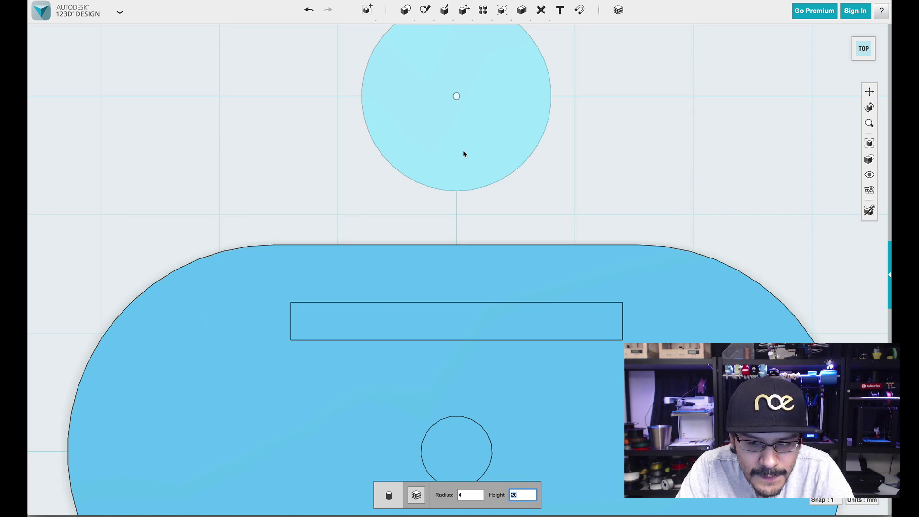
key("Return")
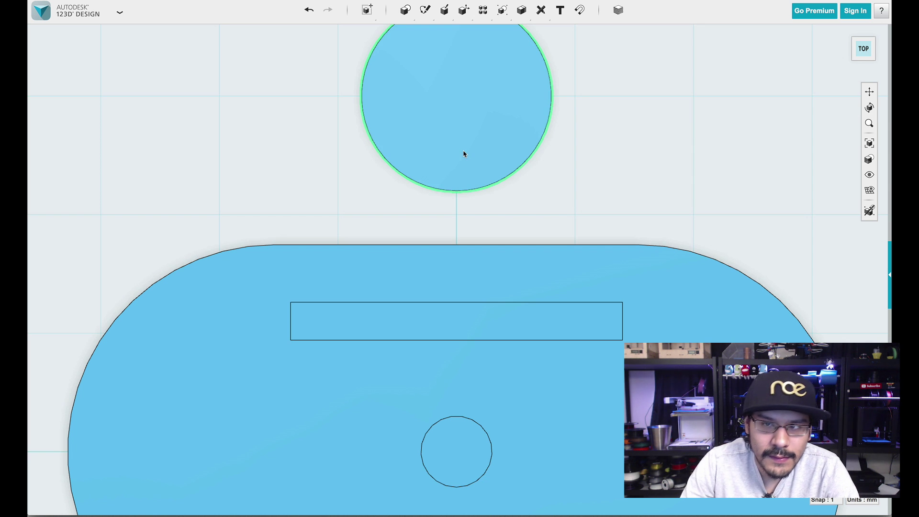
- Place a hole cylinder of radius 1.4 mm and height 10 mm centred on top of the standoff, checking the hole size in the notes
scroll(555, 338, "down", 3)
scroll(586, 179, "up", 3)
scroll(517, 330, "down", 1)
scroll(456, 243, "up", 2)
mouse_move(404, 10)
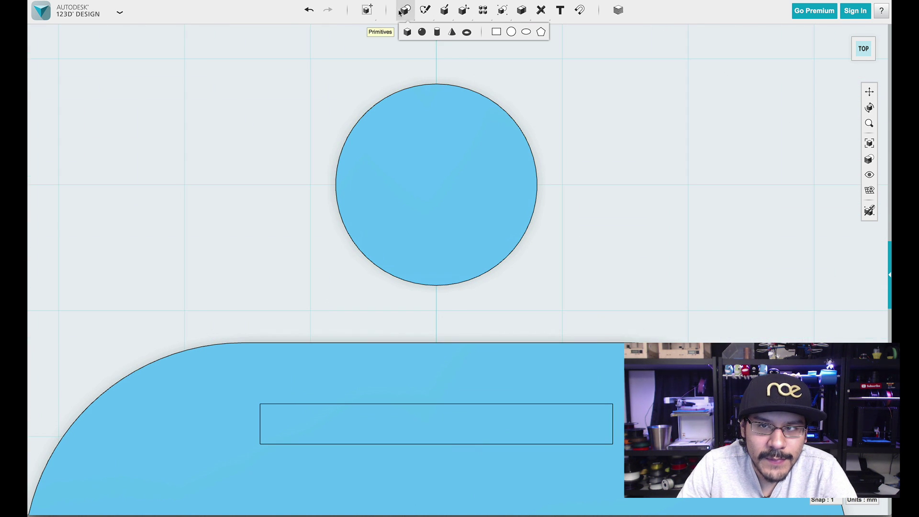
left_click(436, 33)
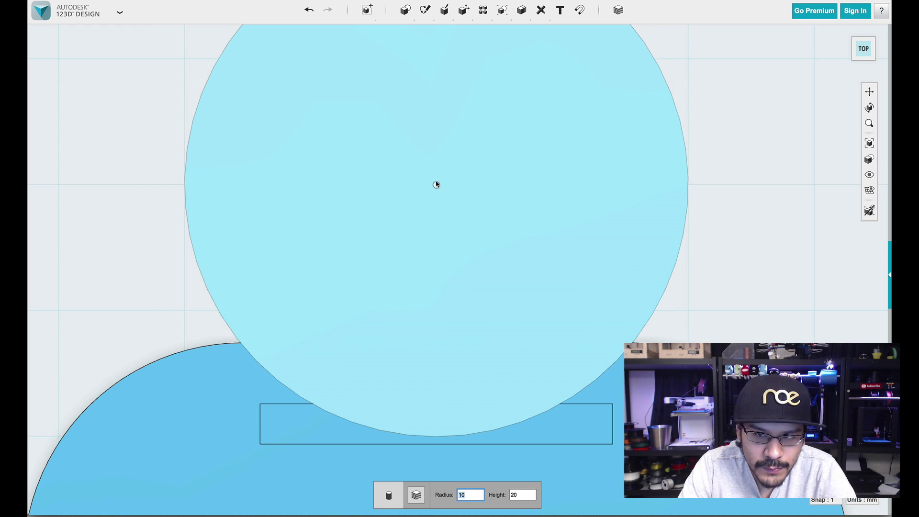
type("1")
key("super+Tab")
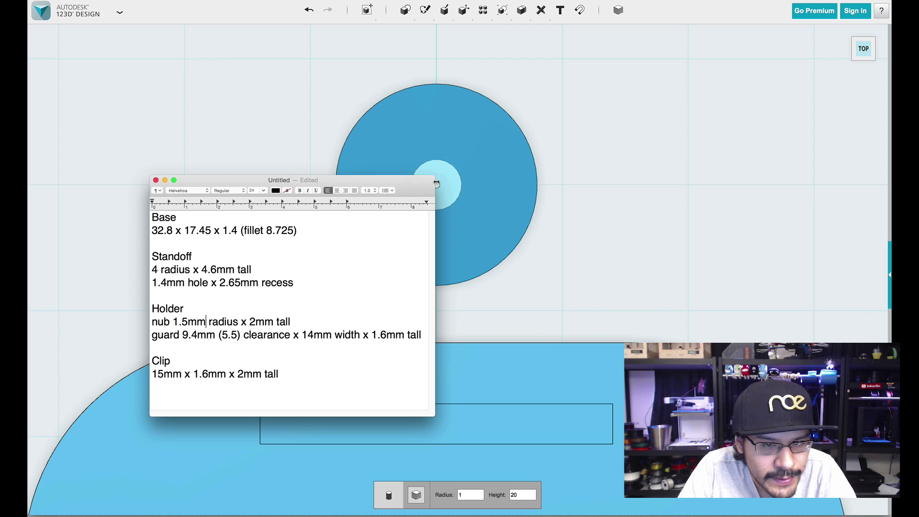
key("super+Tab")
type("4")
key("BackSpace")
type(".4")
key("Tab")
key("super+Tab")
key("super+Tab")
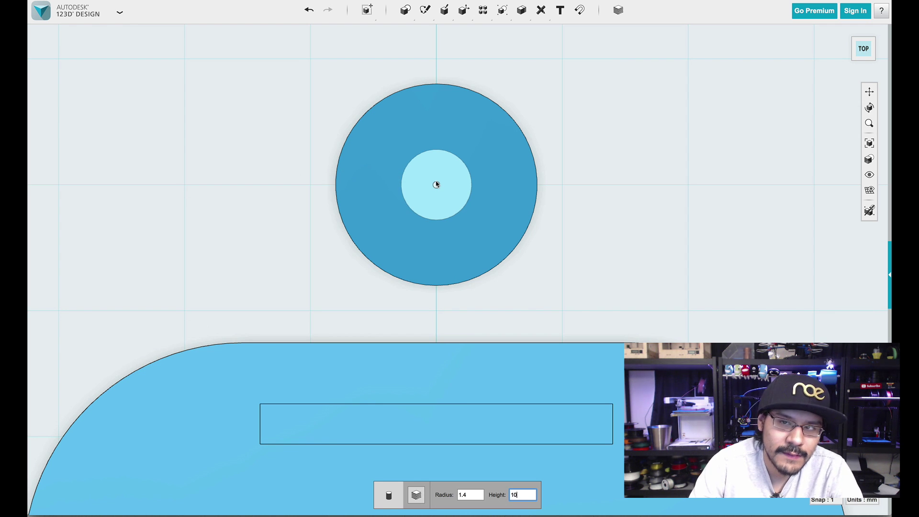
type("10")
key("Return")
- Lower the thin hole cylinder until it runs through the standoff and sticks out of both its top and underside
right_click_drag(495, 244, 517, 383)
left_click(482, 201)
key("super+t")
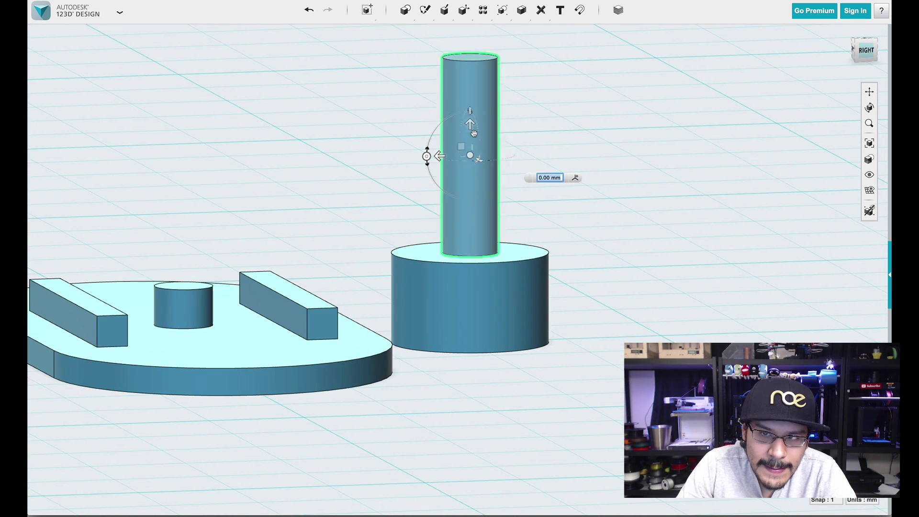
left_click_drag(469, 125, 485, 269)
left_click(615, 281)
right_click_drag(615, 281, 597, 247)
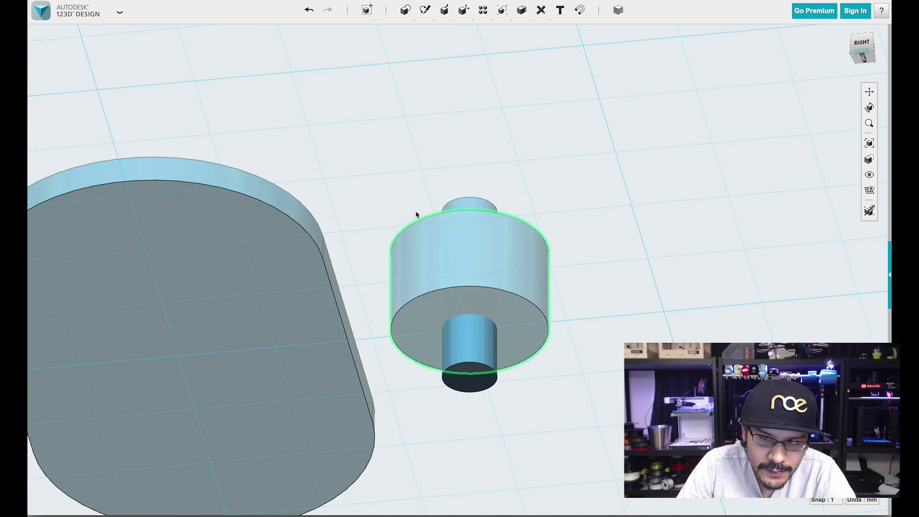
right_click_drag(393, 166, 462, 197)
scroll(464, 218, "down", 2)
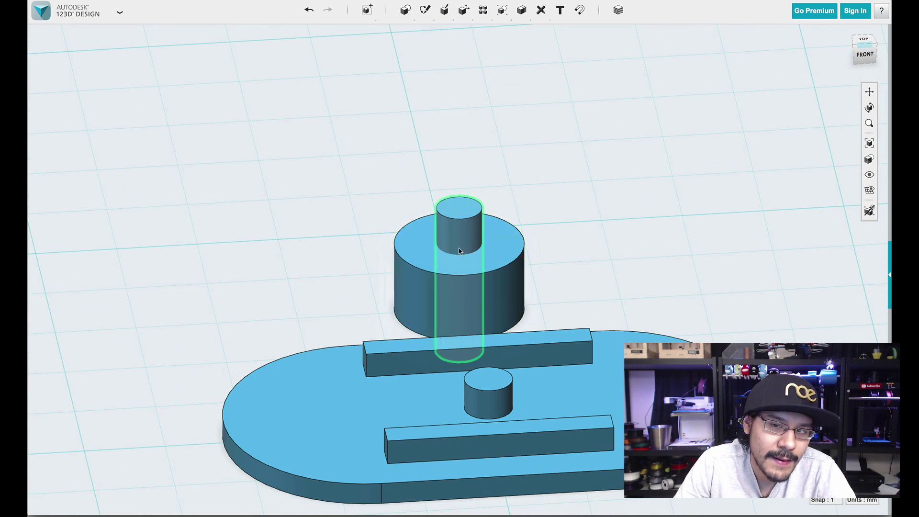
scroll(328, 269, "down", 1)
right_click_drag(481, 158, 487, 191)
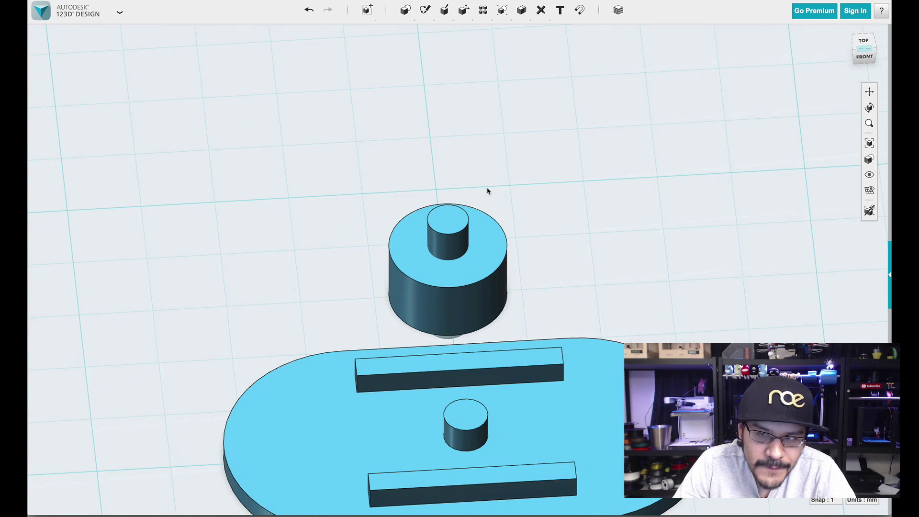
- Place a recess cylinder of radius 2.65 mm and height 6 mm on the hole cylinder's lower end, below the standoff, following the notes
left_click(859, 44)
scroll(572, 287, "down", 2)
scroll(593, 177, "up", 4)
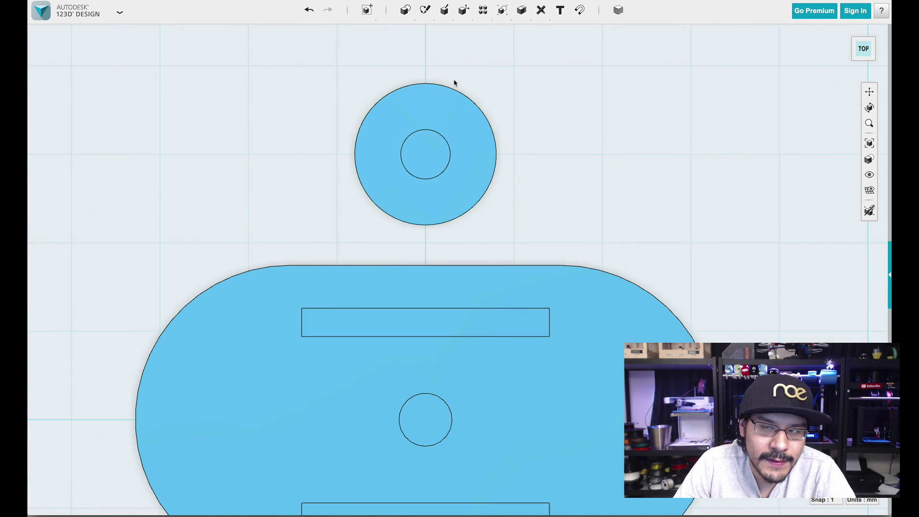
mouse_move(409, 16)
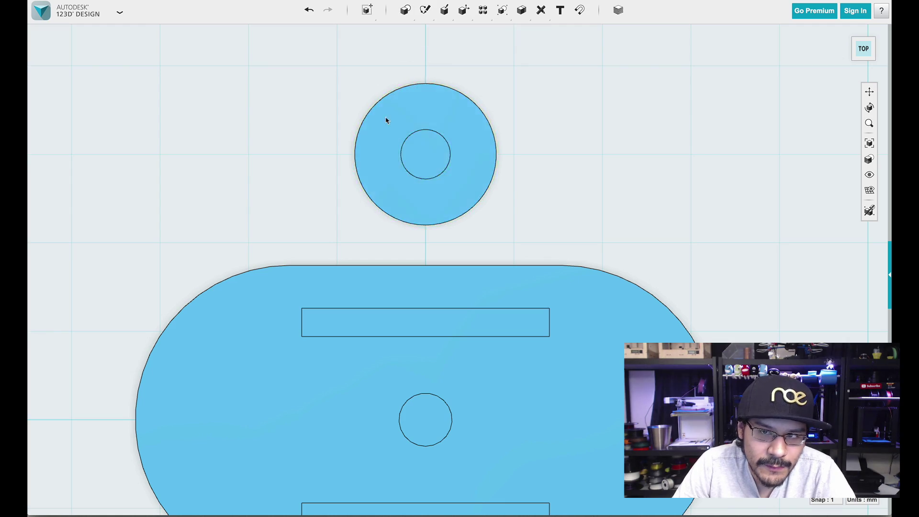
right_click_drag(523, 148, 472, 139)
right_click_drag(430, 320, 586, 287)
right_click_drag(616, 139, 527, 199)
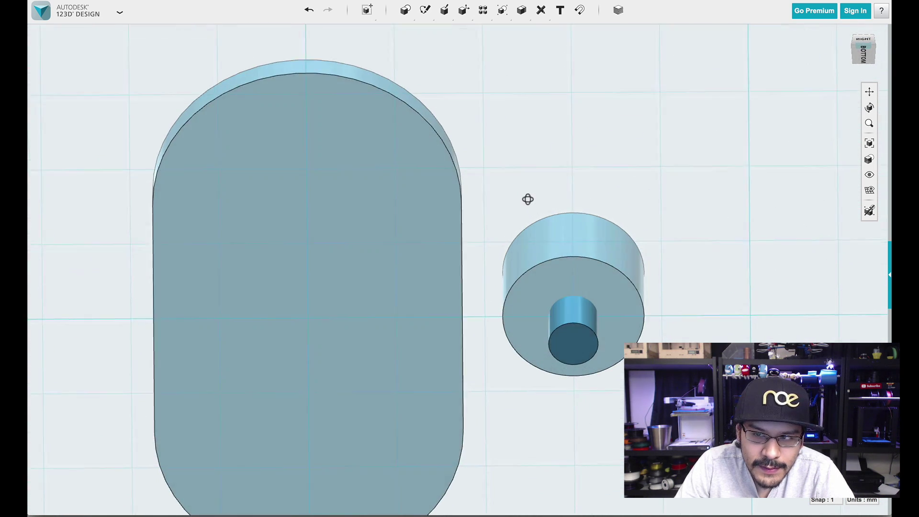
mouse_move(405, 9)
left_click(437, 32)
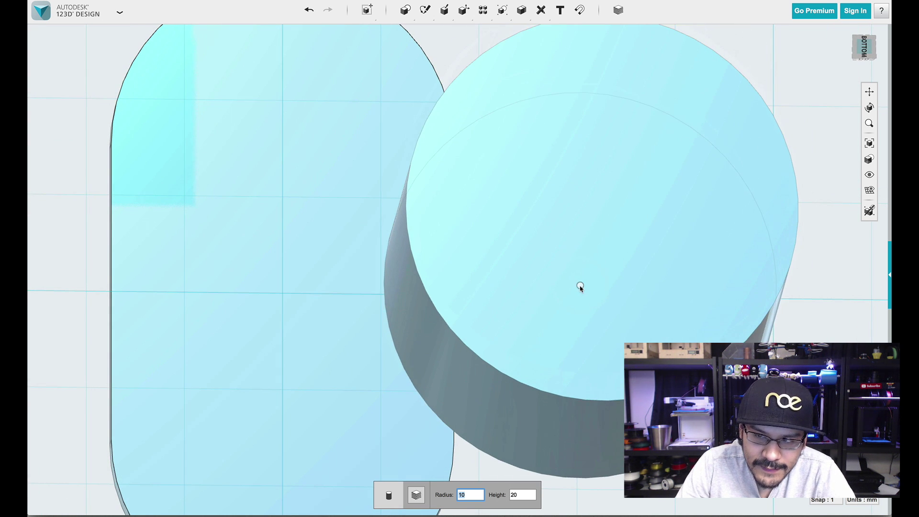
key("super+Tab")
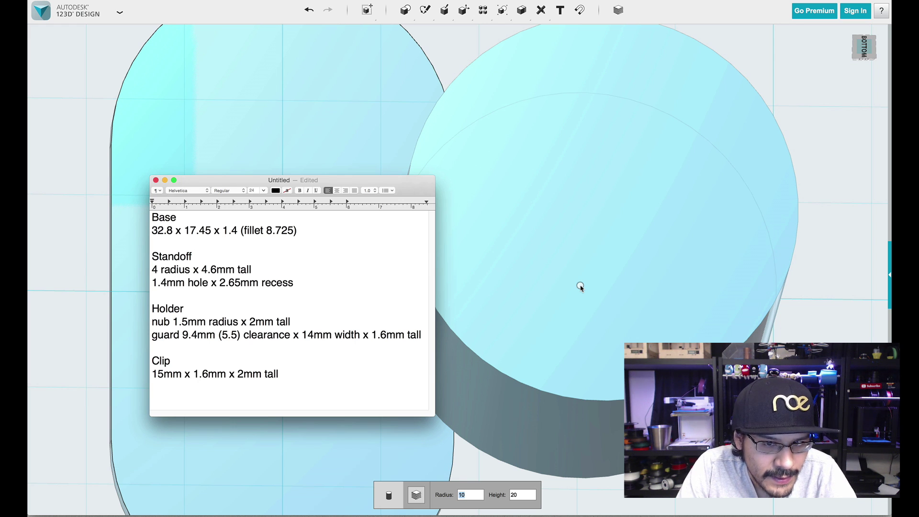
key("super+Tab")
type("2.65")
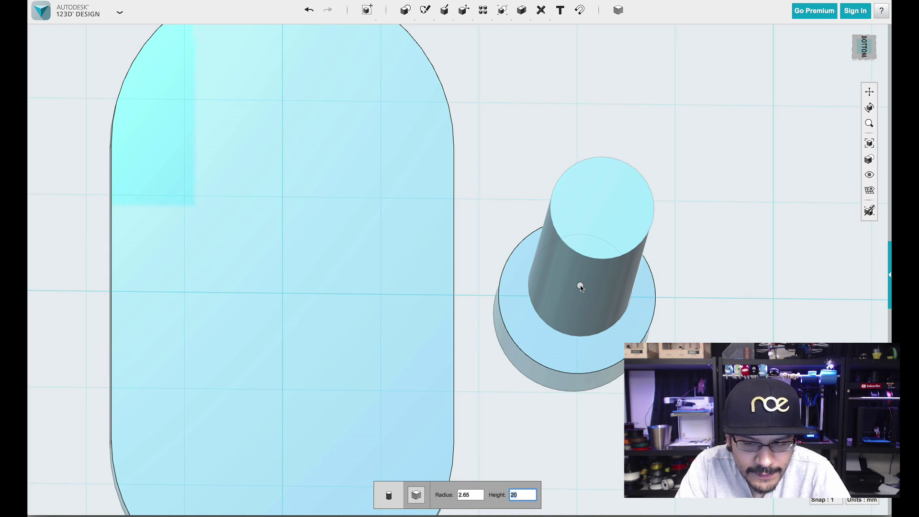
type("6")
key("Return")
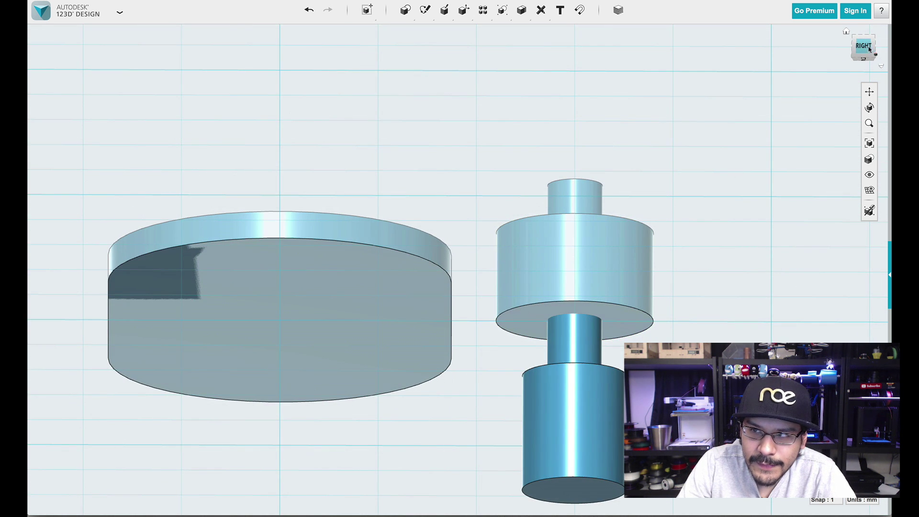
- Try to raise the recess cylinder 3 mm so its upper face meets the underside of the standoff
left_click(870, 49)
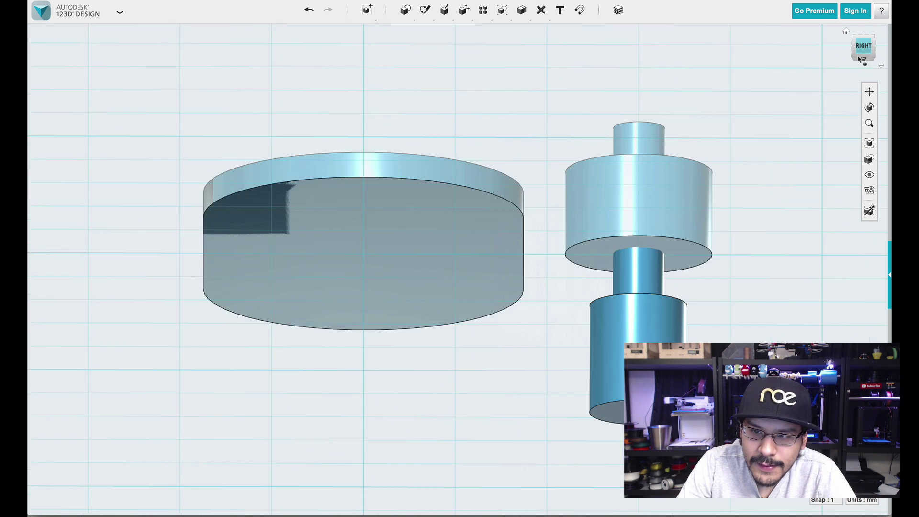
left_click(656, 322)
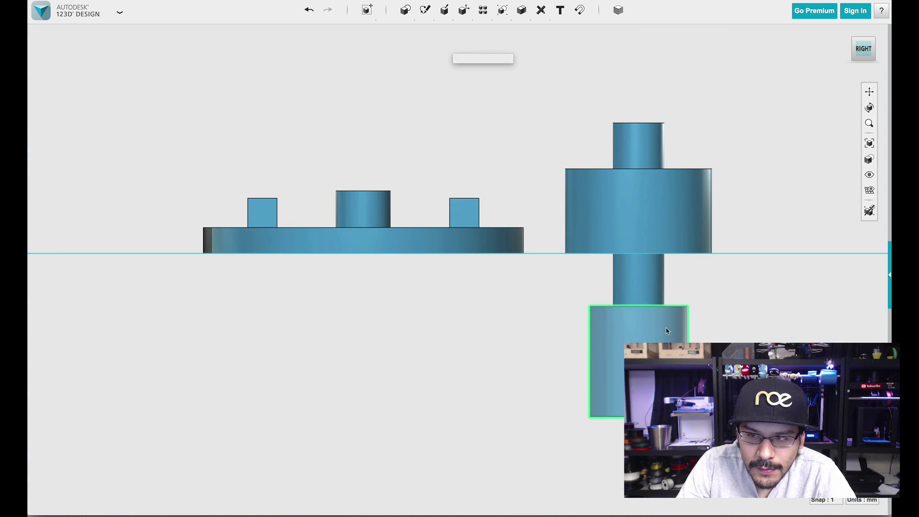
left_click_drag(637, 329, 638, 270)
scroll(660, 247, "up", 4)
scroll(660, 248, "up", 2)
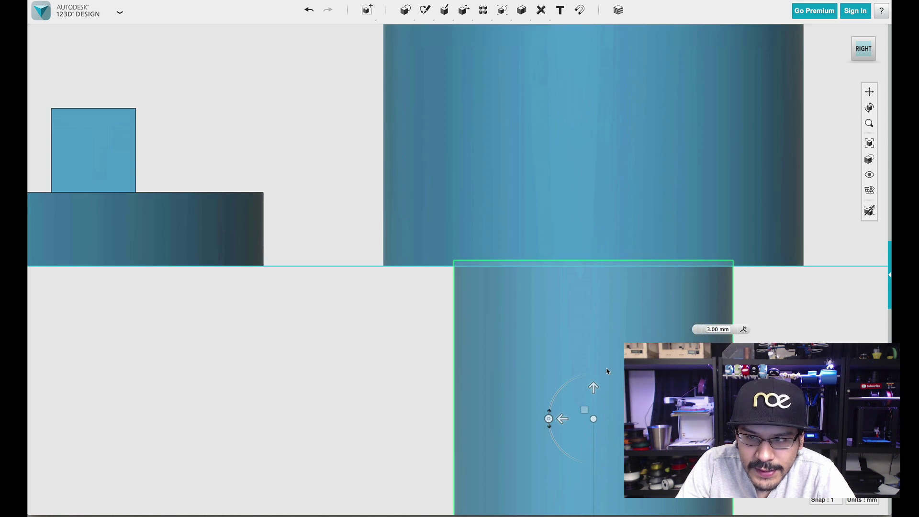
scroll(601, 380, "down", 5)
left_click_drag(598, 371, 569, 423)
left_click(490, 417)
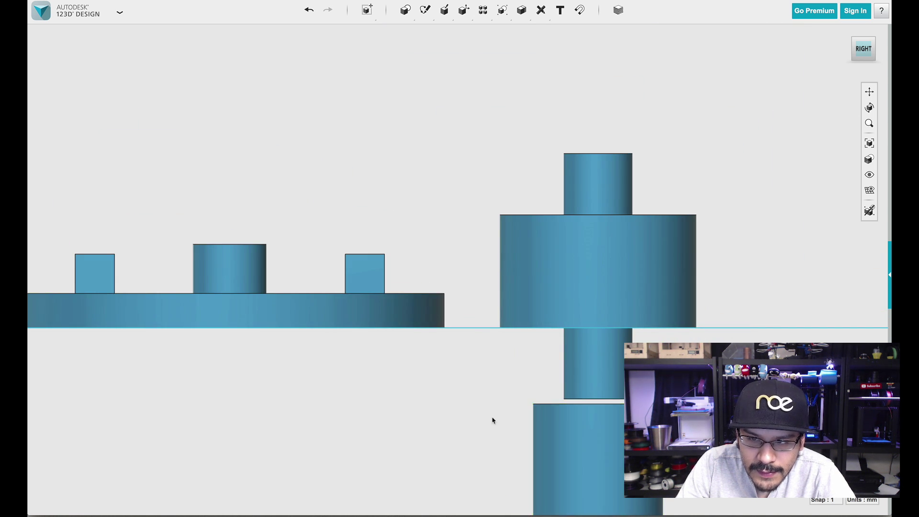
- Snap the outer end face of the recess cylinder onto the standoff's bottom face so the two are centred and touching
scroll(491, 418, "down", 2)
right_click_drag(493, 424, 508, 385)
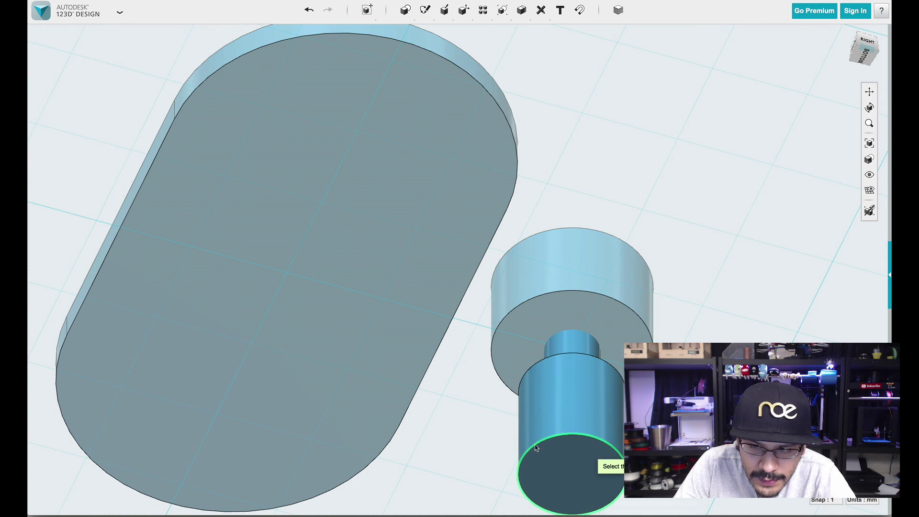
left_click(572, 458)
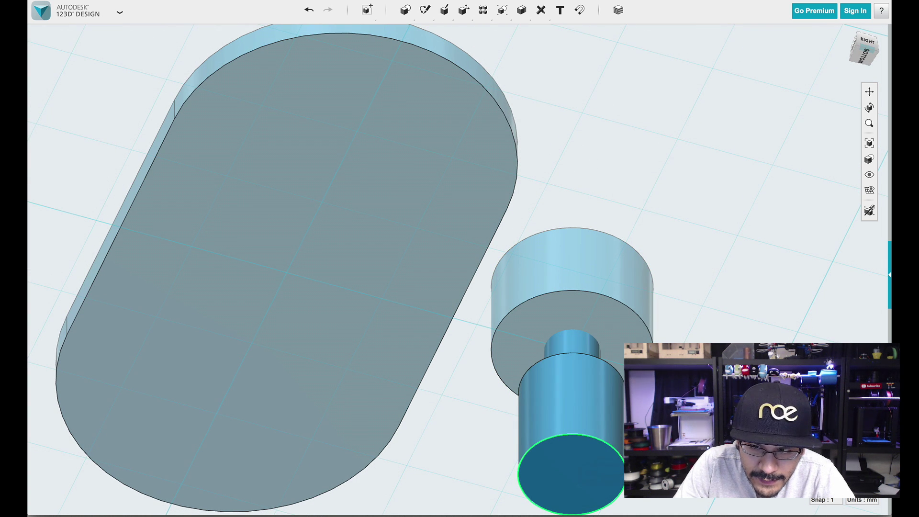
left_click(584, 322)
right_click_drag(779, 247, 818, 127)
scroll(264, 369, "down", 1)
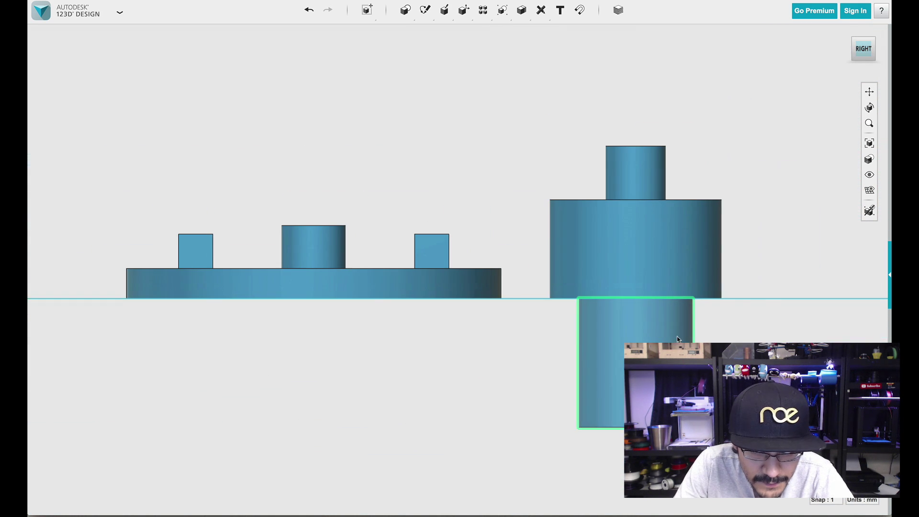
- Raise the recess cylinder 2 mm into the standoff from below
scroll(680, 335, "up", 3)
left_click(642, 340)
key("m")
left_click_drag(612, 345, 613, 282)
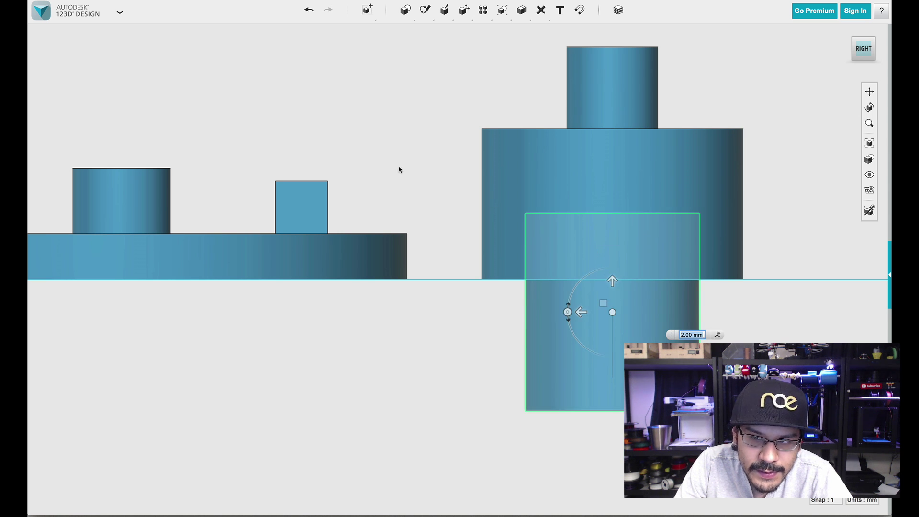
left_click(416, 214)
scroll(416, 214, "down", 2)
right_click_drag(450, 348, 433, 358)
- Apply the Clear Glass material to the standoff cylinder and turn off the colour overlay
left_click(521, 254)
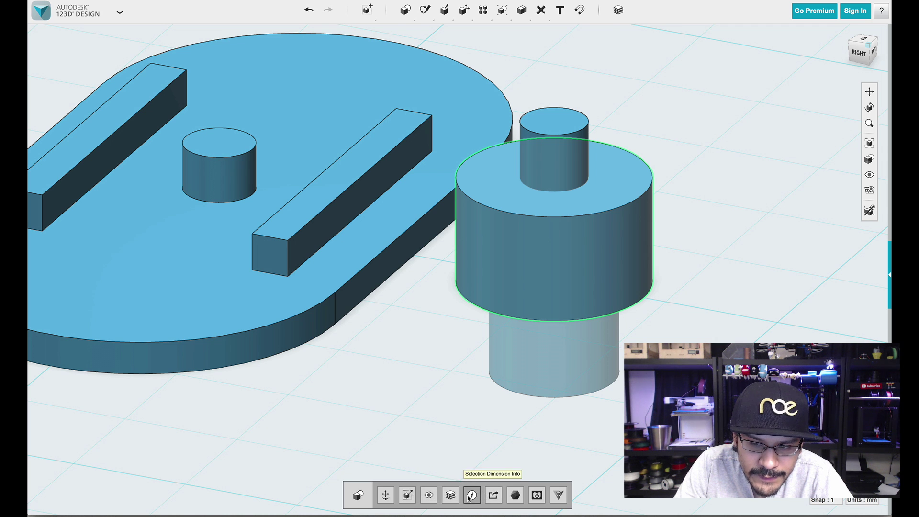
left_click(471, 495)
left_click(522, 354)
left_click(502, 277)
left_click(449, 495)
left_click(406, 414)
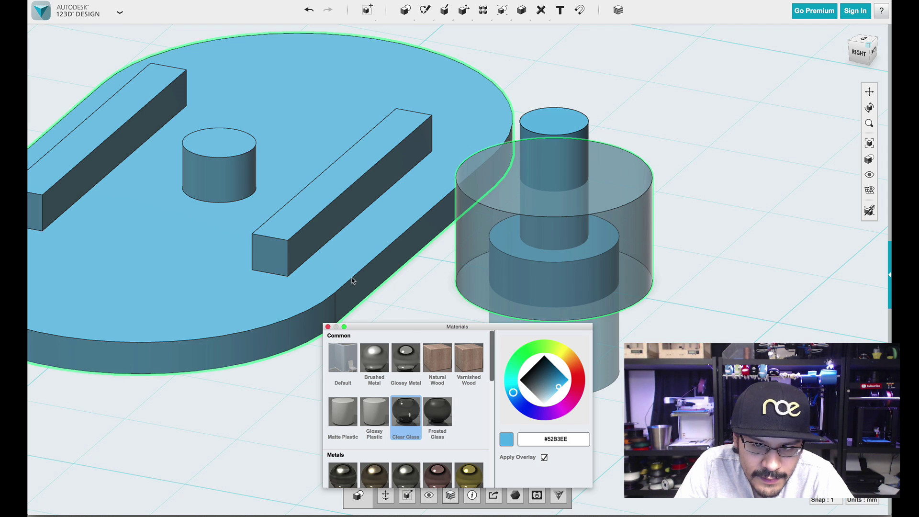
left_click(543, 458)
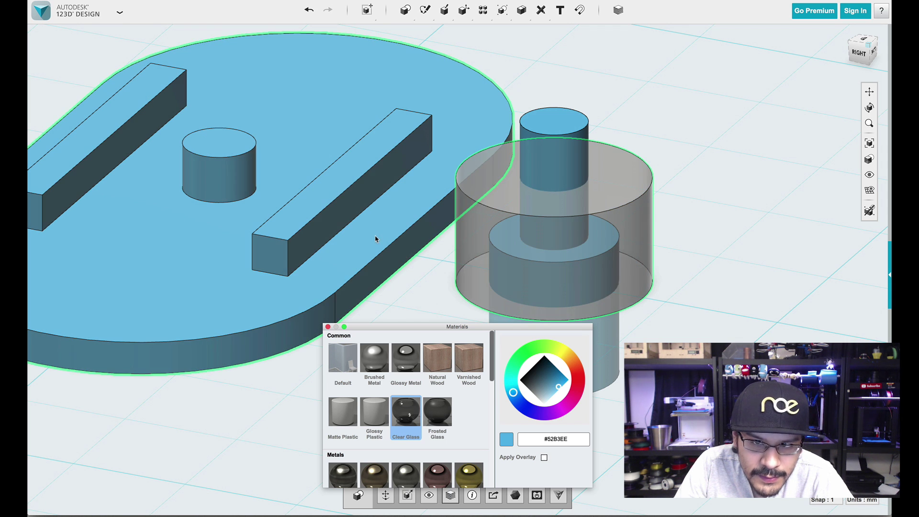
- Apply the same Clear Glass material without overlay to the base, both guards, the nub, and the hole and recess cylinders
left_click(375, 240)
left_click(314, 228)
left_click(220, 169)
left_click(107, 136)
left_click(530, 175)
left_click(618, 358)
key("Escape")
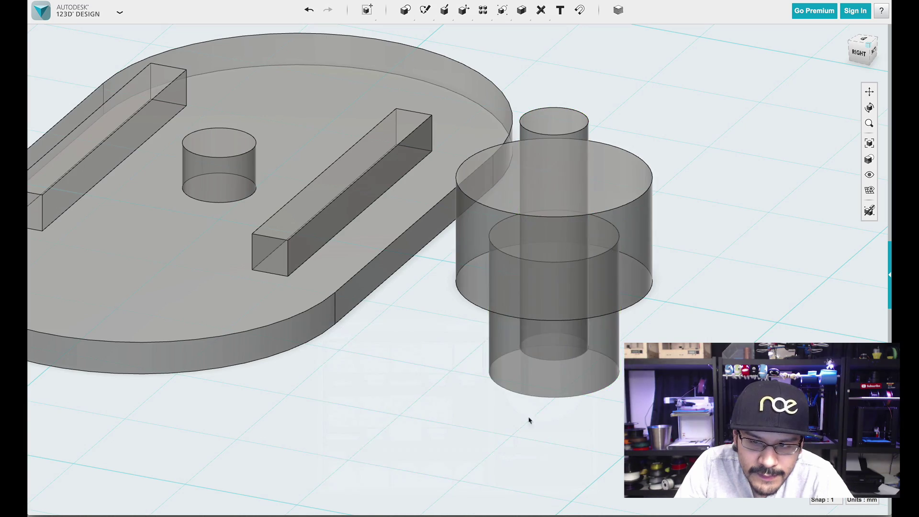
- Select the standoff together with its hole and recess cylinders and move the group 4.8 mm towards the base
right_click_drag(455, 416, 483, 373)
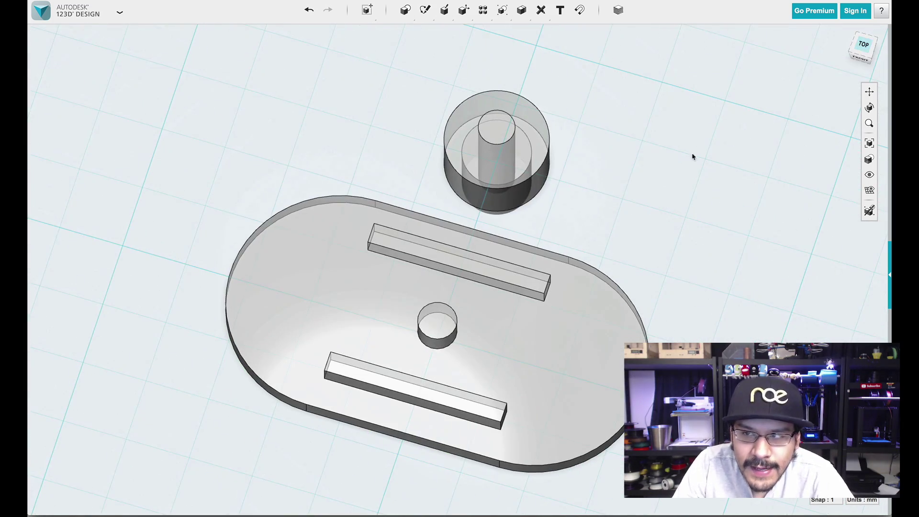
left_click(865, 48)
scroll(343, 264, "up", 5)
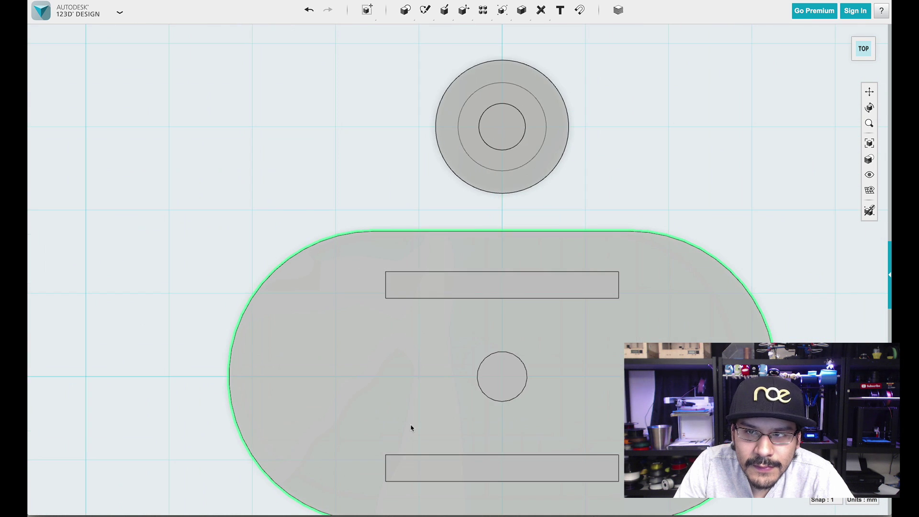
scroll(407, 452, "down", 2)
scroll(512, 220, "up", 3)
left_click_drag(360, 103, 582, 296)
scroll(409, 277, "down", 1)
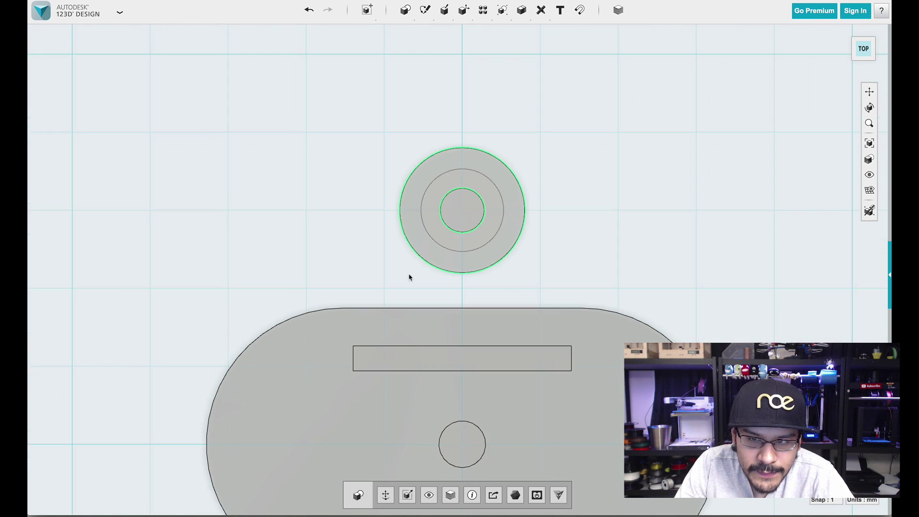
key("ctrl+t")
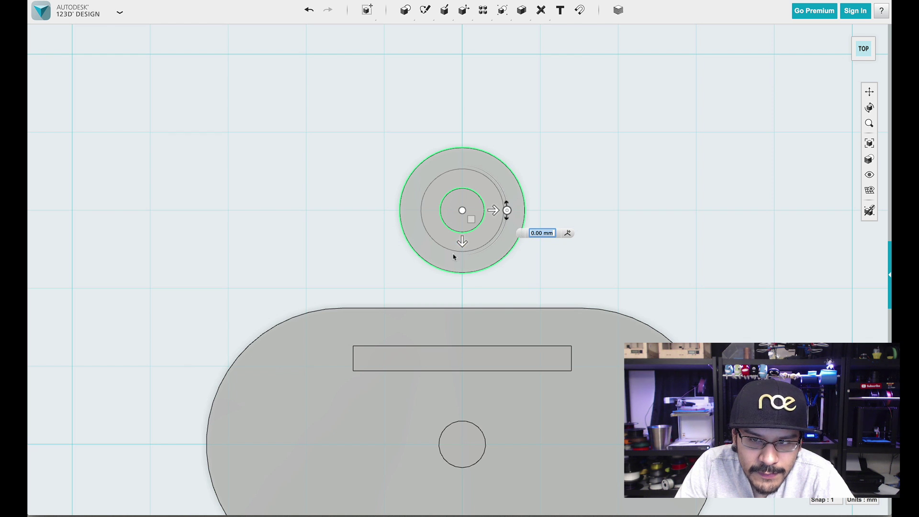
scroll(454, 254, "up", 3)
left_click_drag(459, 217, 485, 336)
scroll(478, 321, "down", 3)
scroll(453, 315, "up", 2)
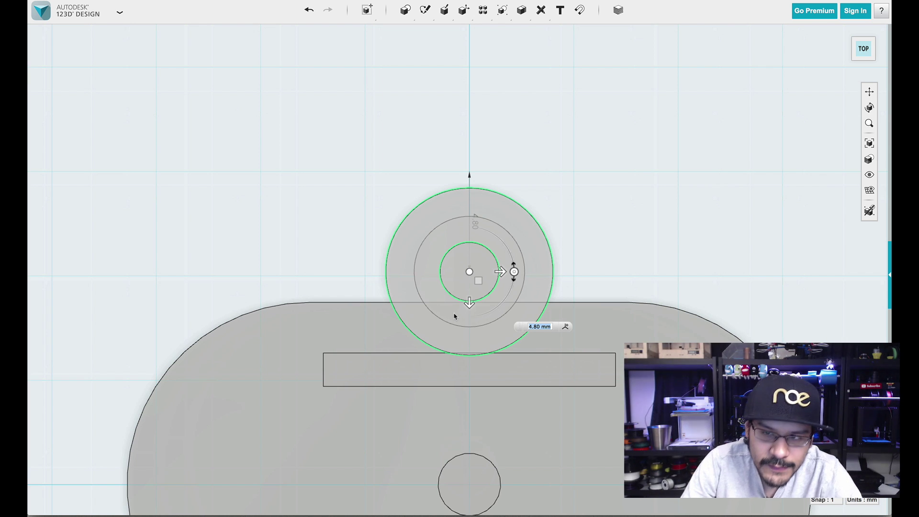
- Fine-tune the standoff group's move to 4.9 mm so the hole's rim meets the base's back edge
scroll(462, 311, "up", 5)
left_click_drag(451, 215, 451, 221)
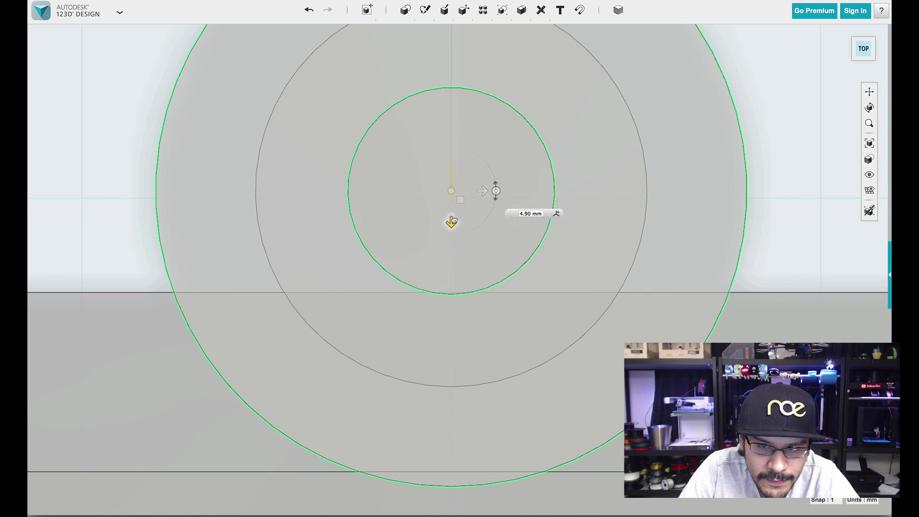
scroll(431, 253, "down", 4)
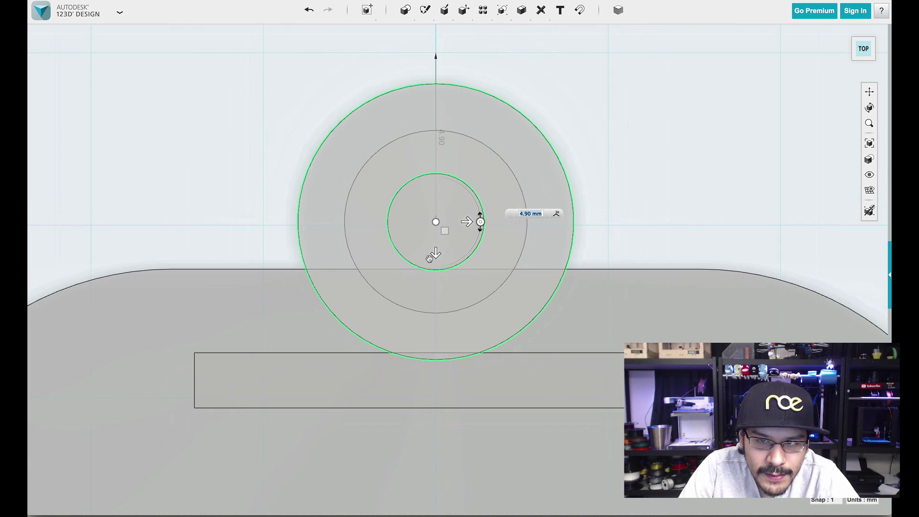
left_click(247, 220)
scroll(246, 220, "down", 2)
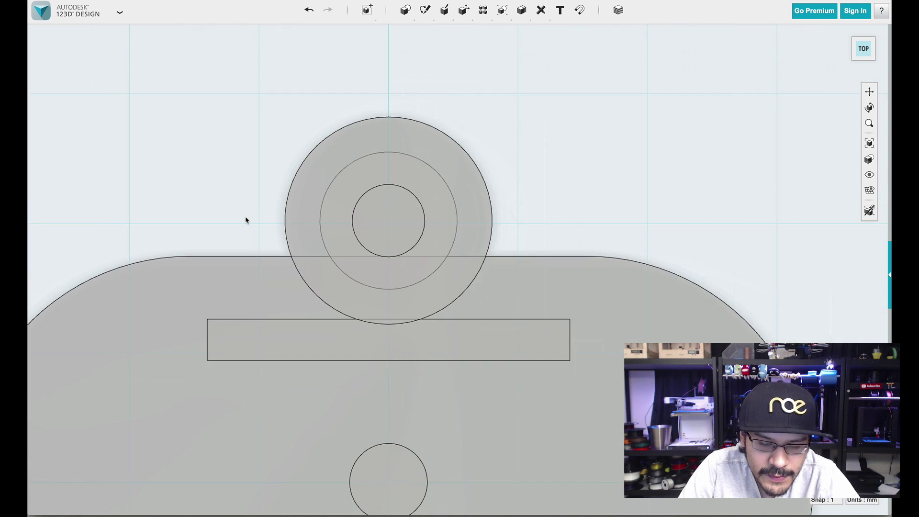
- Examine the standoff group's placement against the base, guards and nub from several angles
key("f")
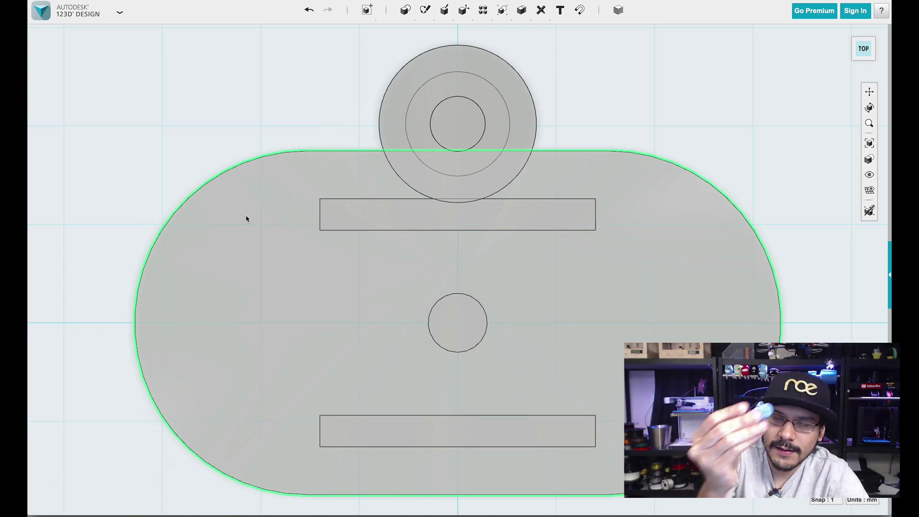
scroll(115, 213, "down", 2)
right_click_drag(140, 320, 158, 298)
scroll(168, 302, "up", 3)
scroll(252, 312, "down", 3)
right_click_drag(253, 311, 420, 299)
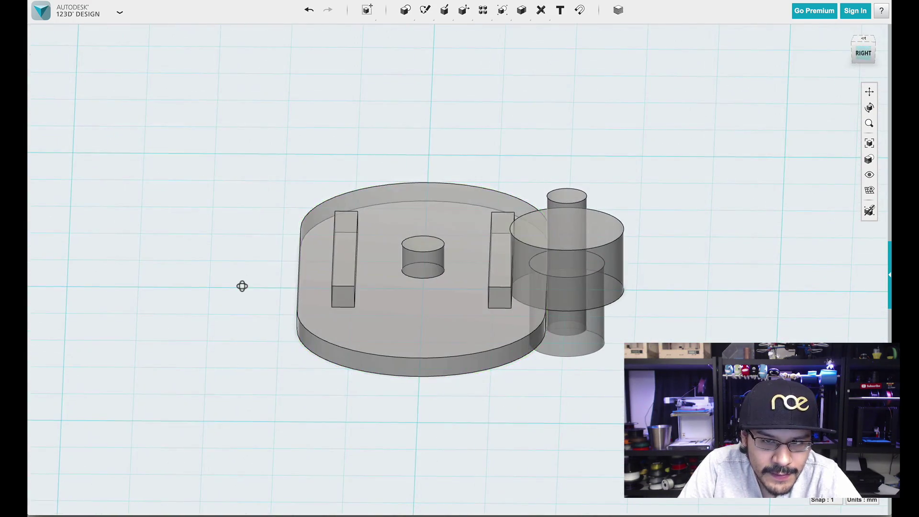
right_click_drag(242, 285, 295, 277)
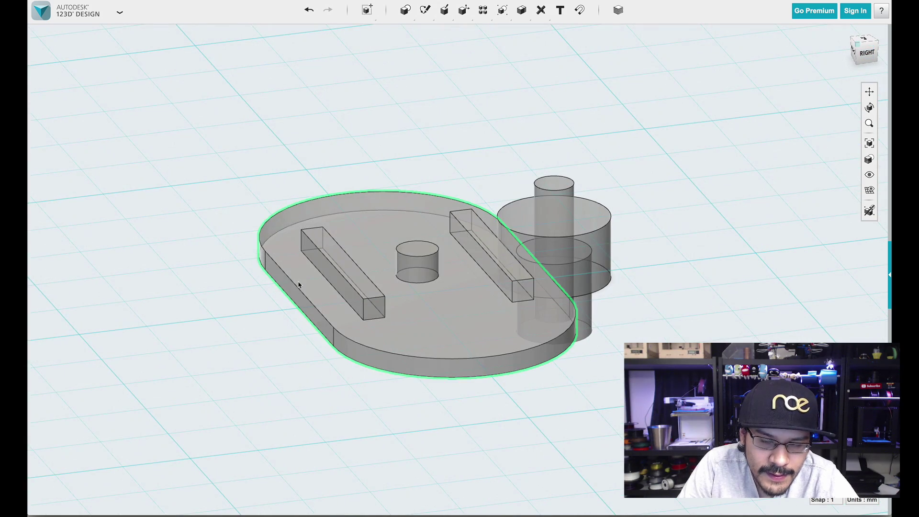
right_click_drag(316, 361, 512, 315)
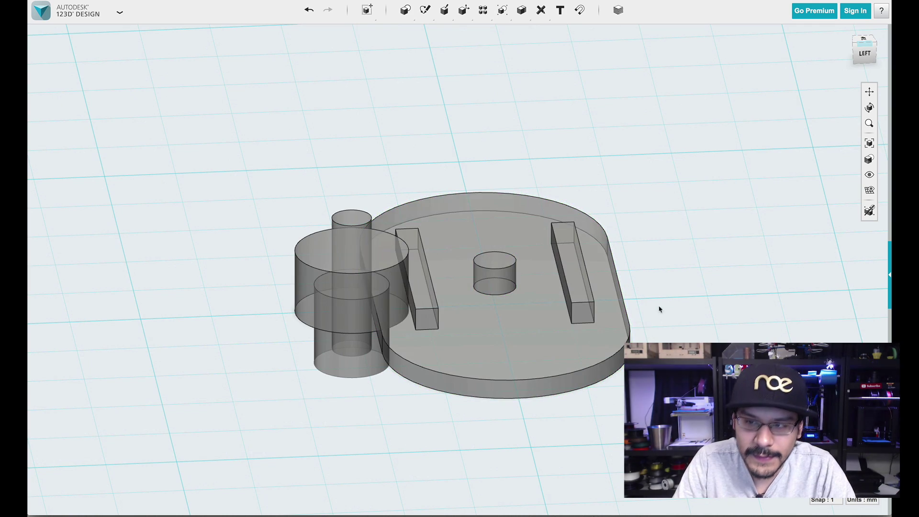
right_click_drag(662, 309, 548, 368)
- Start a box primitive for the clip, centred in front of the base, with a width of 15 mm as in the notes
left_click(861, 44)
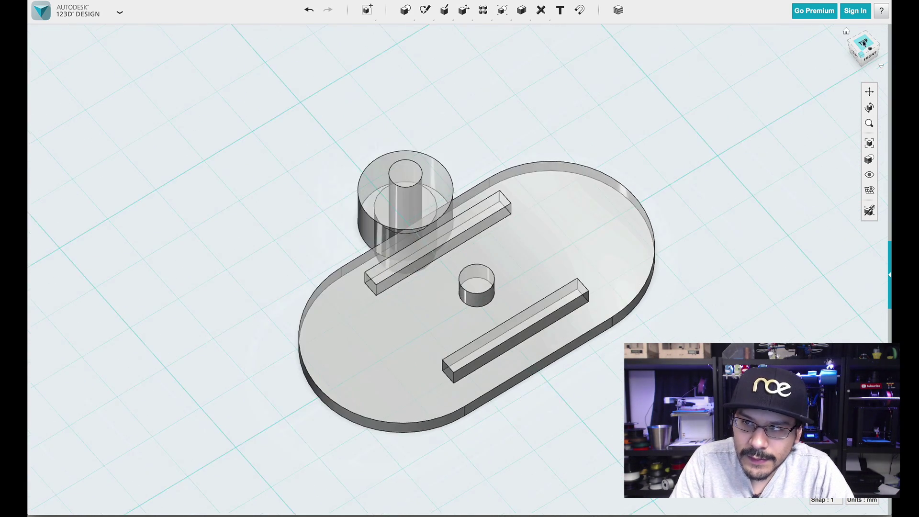
mouse_move(405, 10)
left_click(412, 37)
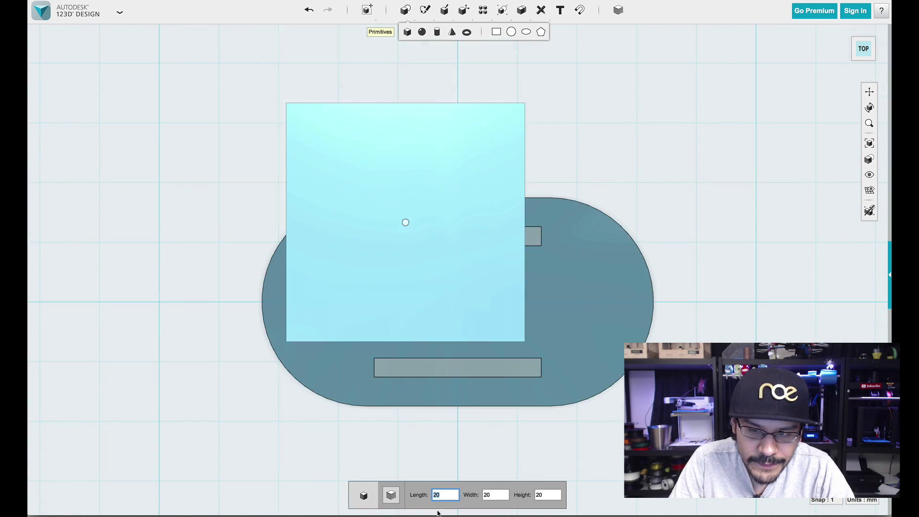
scroll(437, 503, "down", 1)
scroll(397, 296, "down", 3)
scroll(406, 413, "up", 3)
scroll(421, 407, "up", 2)
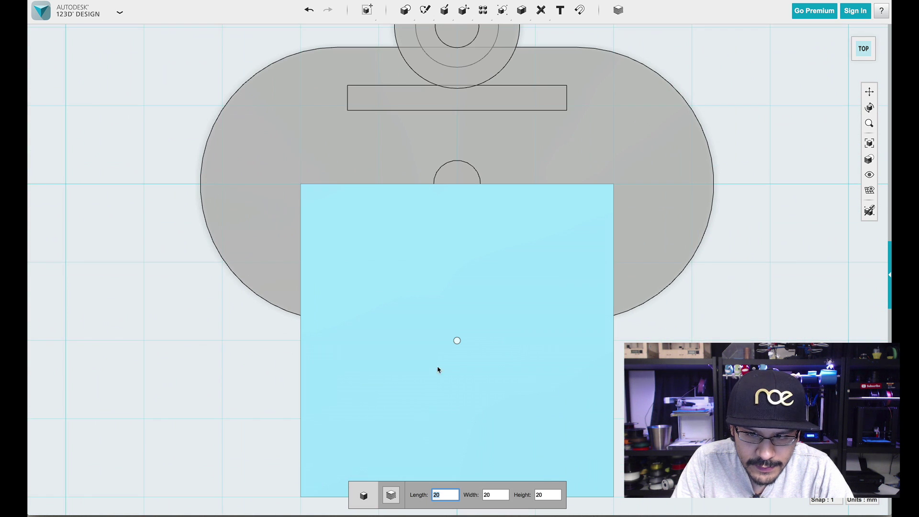
scroll(456, 385, "up", 1)
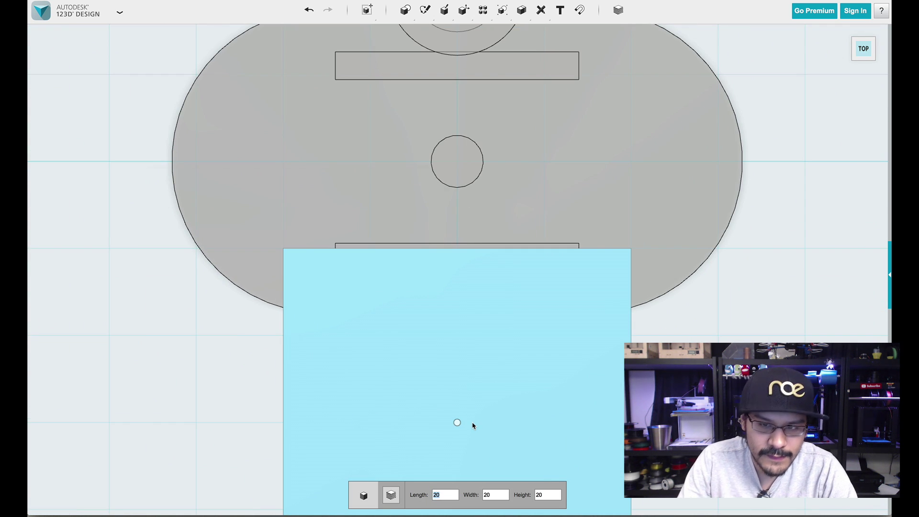
key("super+Tab")
- Set the clip box's length to 1.6 mm and height to 2 mm from the notes and place it
key("super+Tab")
key("Tab")
type("15")
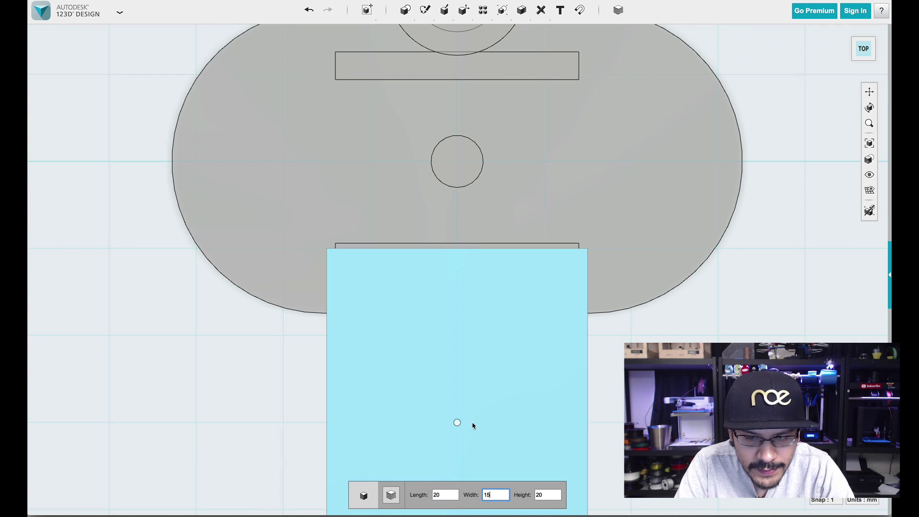
key("super+Tab")
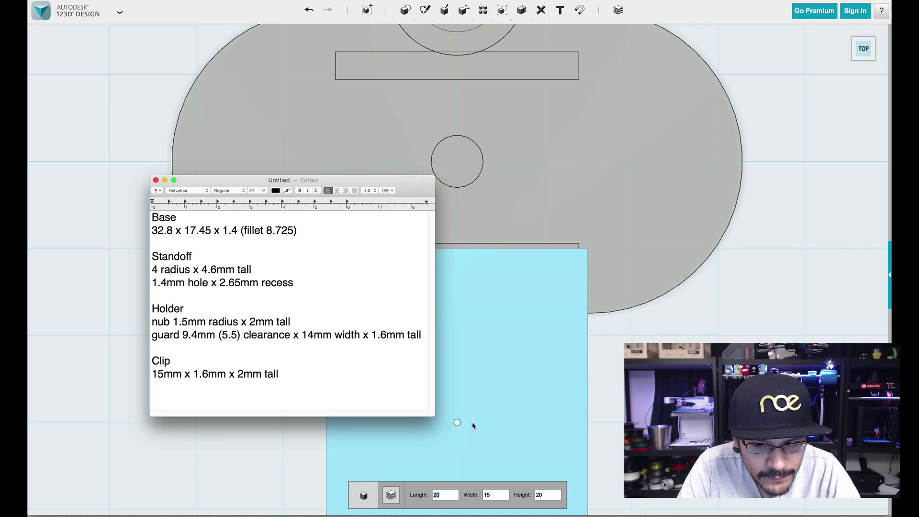
key("super+Tab")
type("1.6")
key("super+Tab")
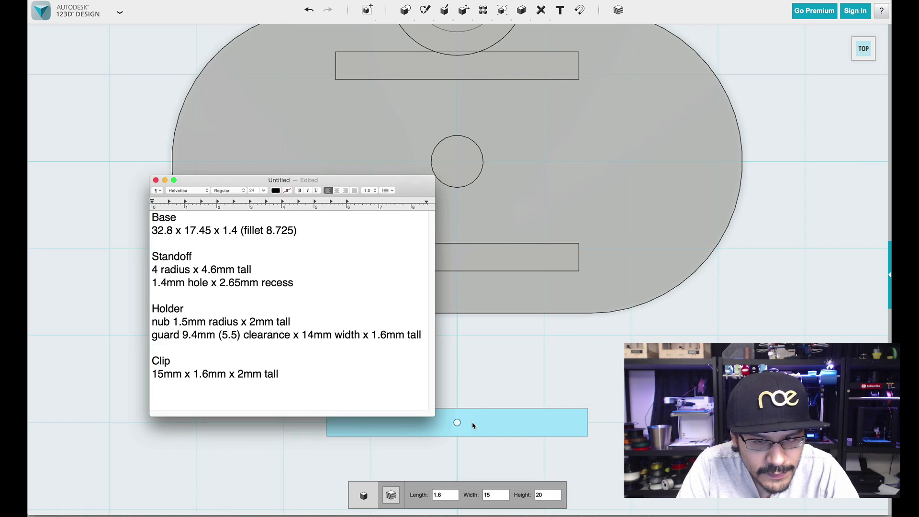
key("super+Tab")
key("Tab")
type("2")
key("Return")
right_click_drag(449, 400, 487, 393)
left_click(597, 308)
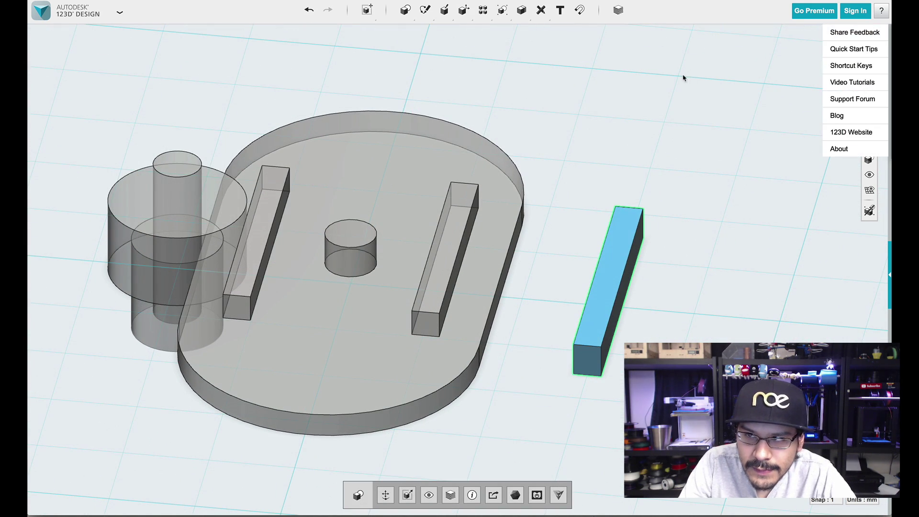
left_click(861, 55)
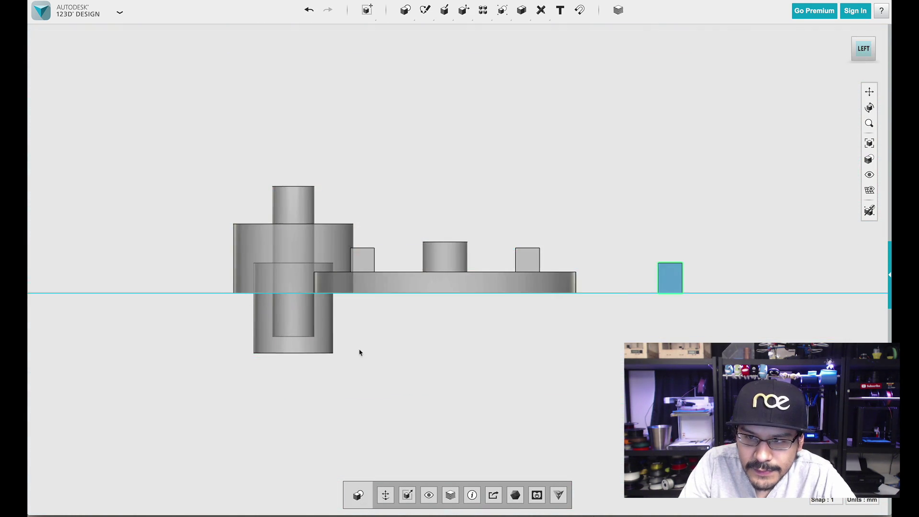
scroll(442, 317, "up", 3)
left_click(267, 291)
scroll(268, 291, "down", 3)
scroll(722, 257, "up", 2)
scroll(415, 276, "up", 4)
key("m")
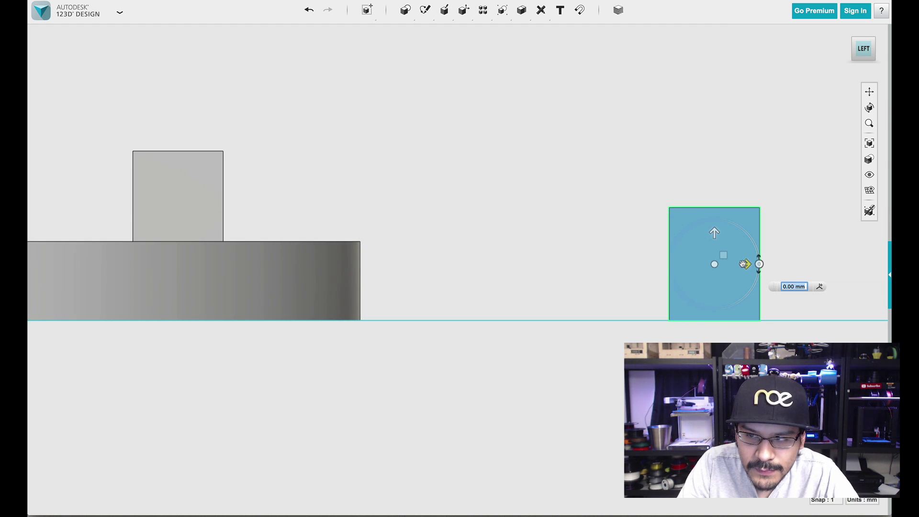
left_click_drag(743, 264, 339, 280)
scroll(354, 300, "up", 5)
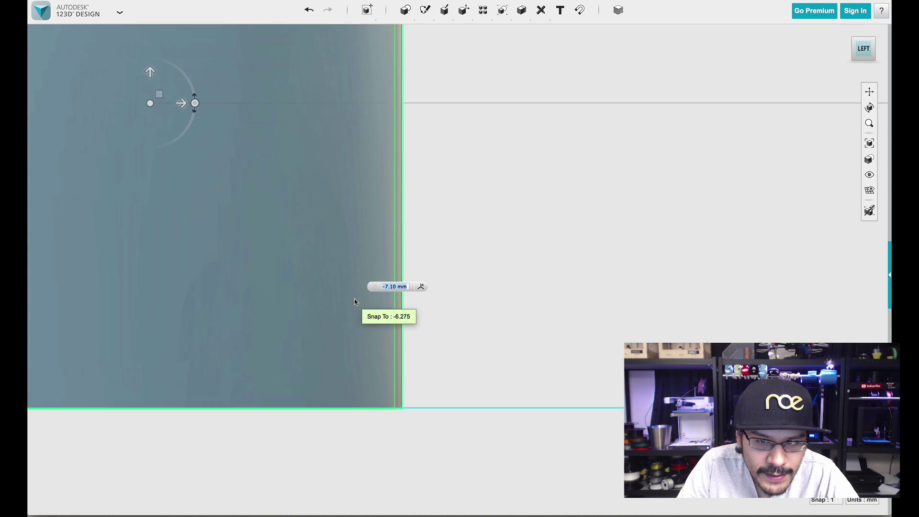
scroll(353, 300, "up", 1)
scroll(419, 354, "up", 5)
scroll(408, 359, "down", 12)
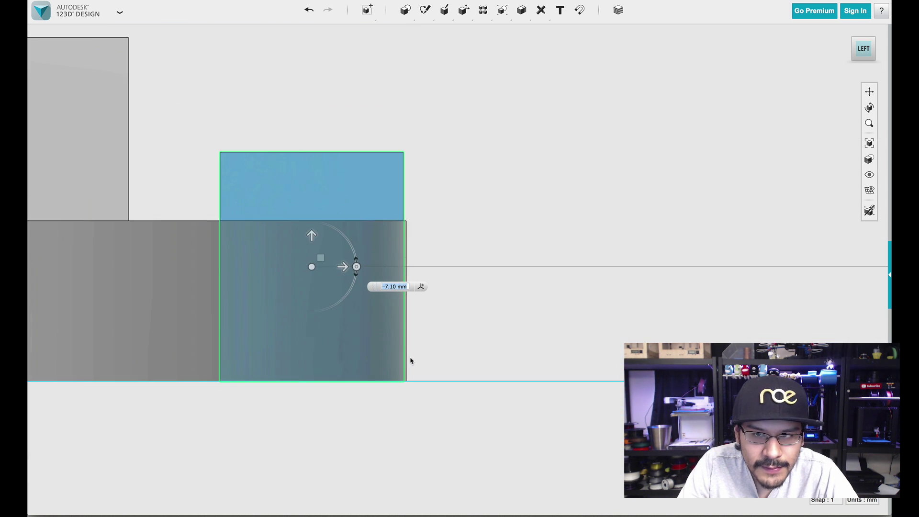
key("Escape")
- Snap the clip box's inner long face to the base's straight front side and drop the box onto the grid
scroll(415, 320, "down", 3)
left_click(493, 270)
right_click_drag(473, 260, 561, 45)
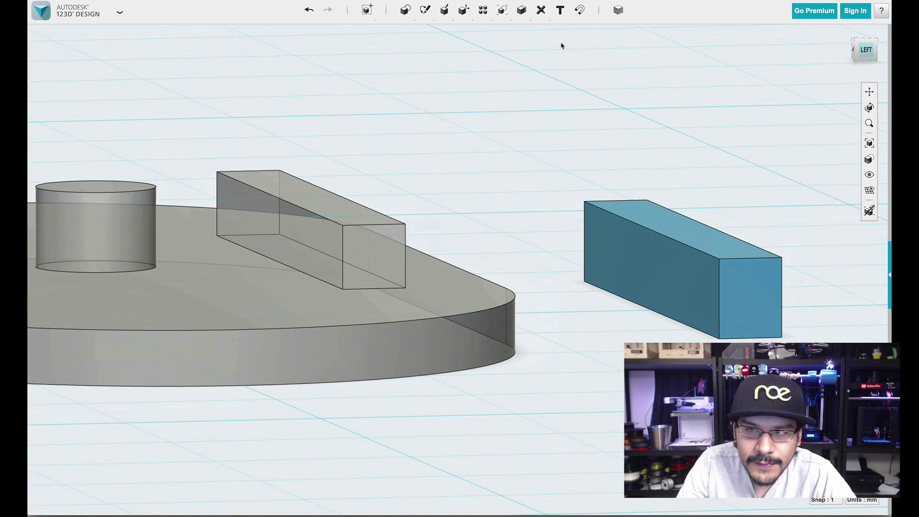
left_click(639, 260)
right_click_drag(478, 254, 452, 271)
left_click(421, 297)
right_click_drag(389, 344, 505, 291)
left_click(501, 283)
key("d")
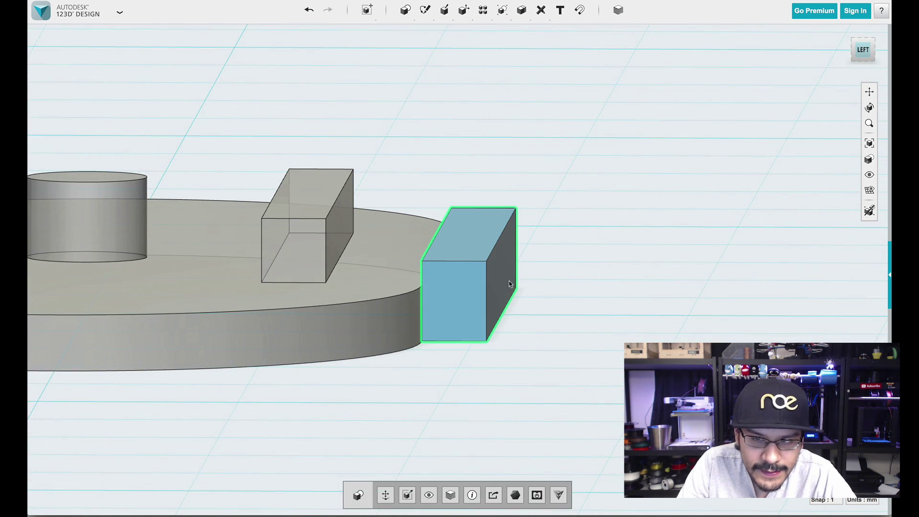
- Move the clip box 1.6 mm inward and 1.4 mm up so it sits on the base flush with its front edge
left_click(872, 55)
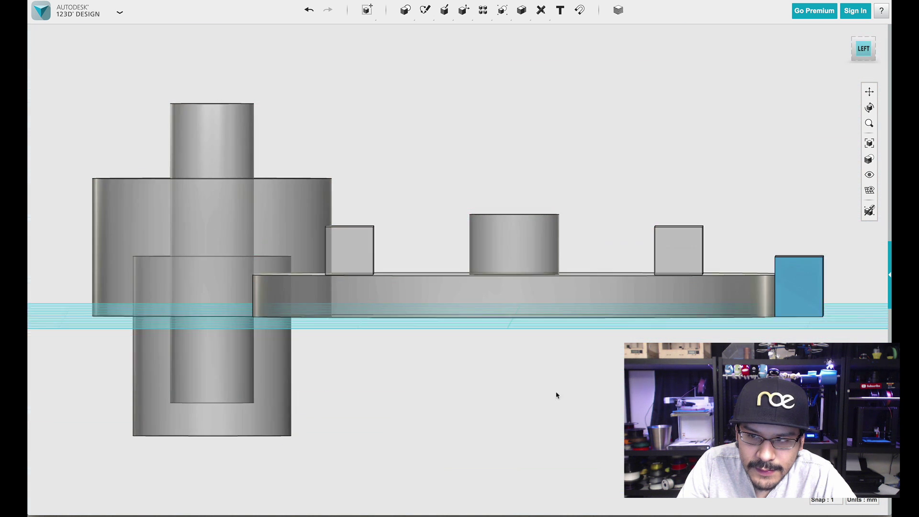
scroll(679, 300, "up", 3)
left_click(632, 299)
key("m")
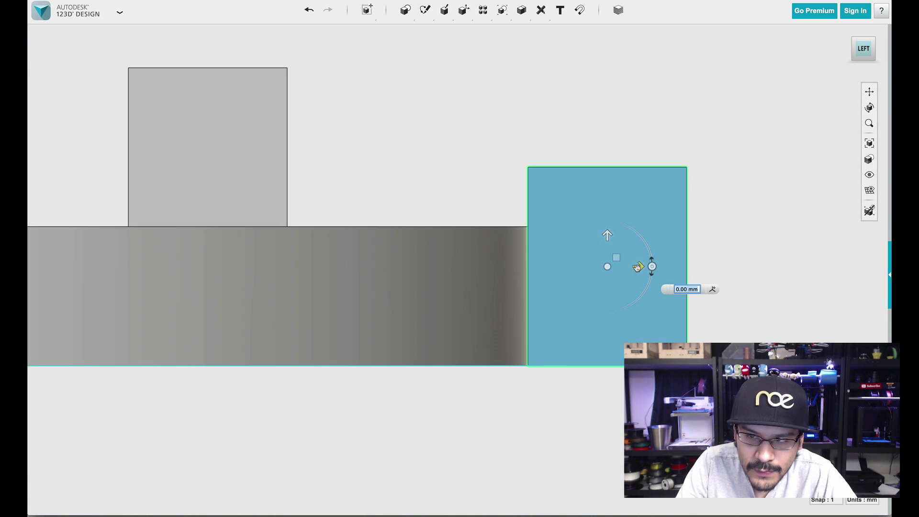
left_click_drag(637, 267, 478, 266)
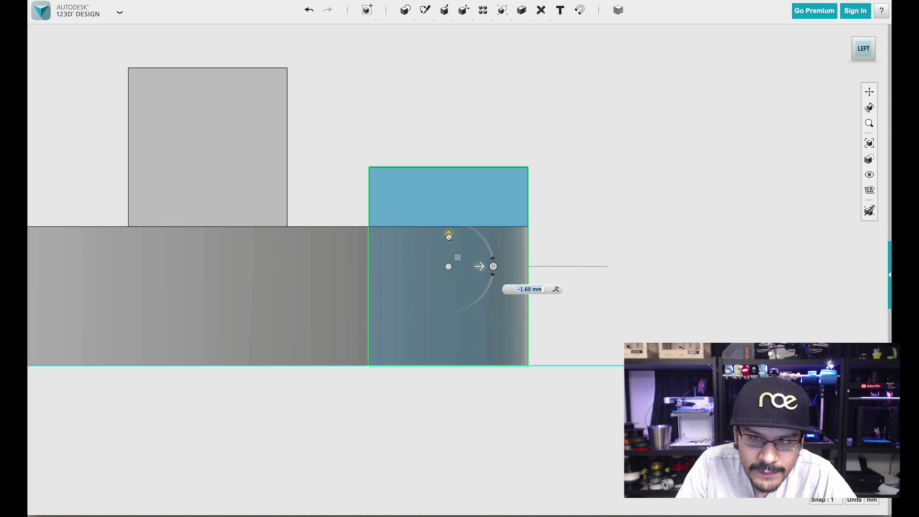
left_click_drag(448, 235, 461, 97)
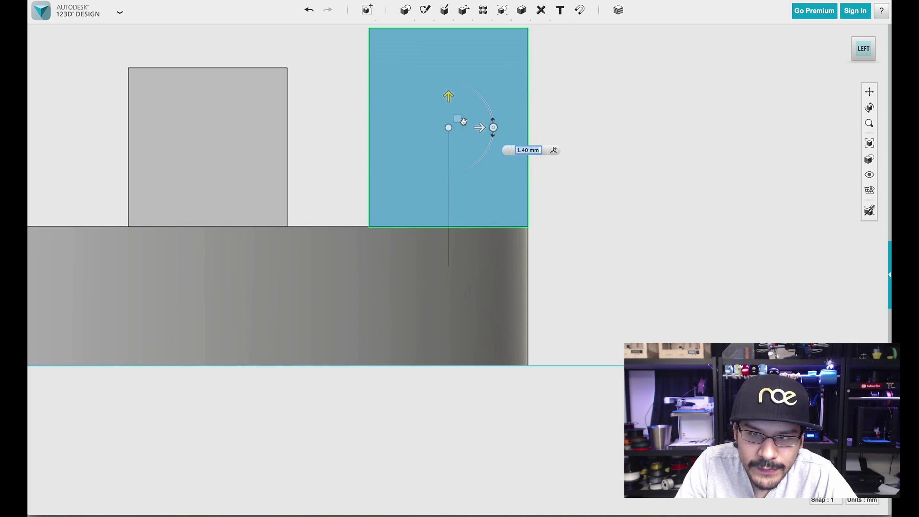
left_click(618, 354)
- Examine the clip's position on the base beside the front guard from both sides
scroll(618, 354, "down", 4)
middle_click_drag(547, 356, 693, 320)
right_click_drag(693, 320, 636, 421)
right_click_drag(551, 365, 606, 365)
scroll(606, 365, "down", 4)
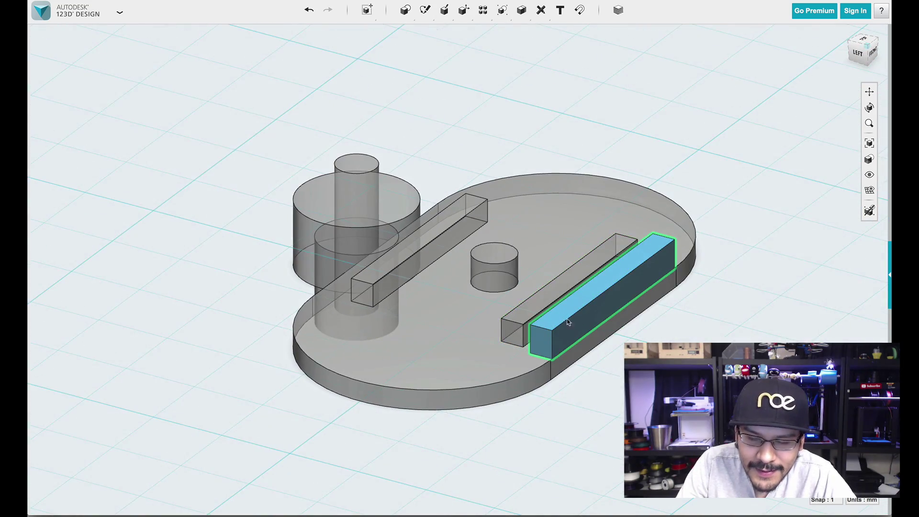
scroll(586, 306, "up", 2)
right_click_drag(586, 306, 310, 263)
scroll(310, 263, "down", 2)
scroll(326, 250, "up", 3)
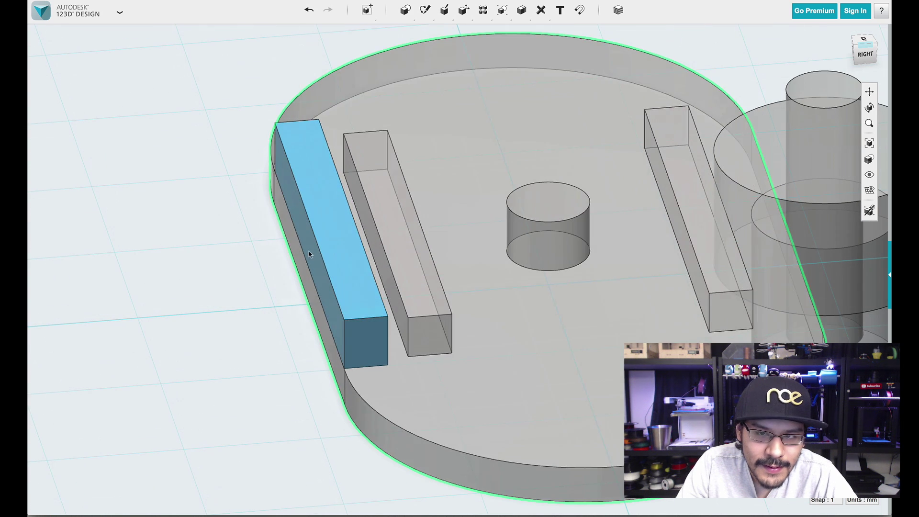
scroll(207, 250, "up", 3)
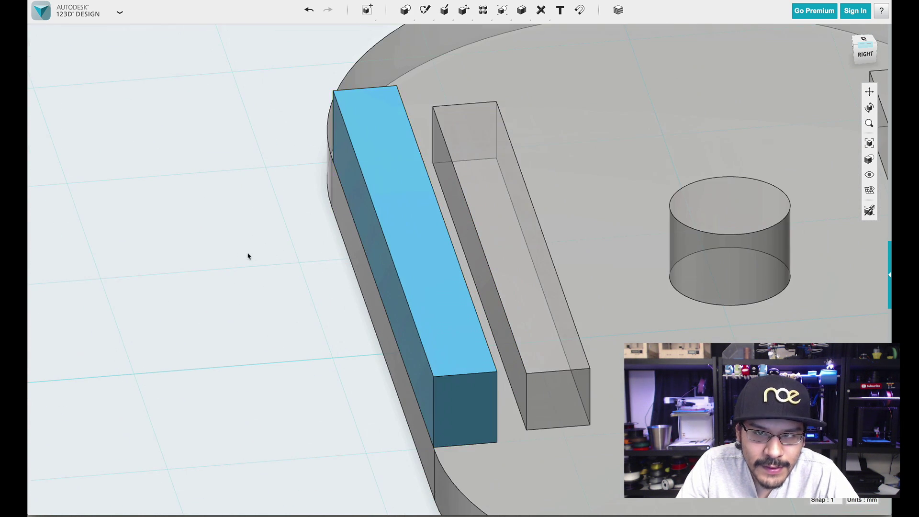
scroll(252, 254, "down", 3)
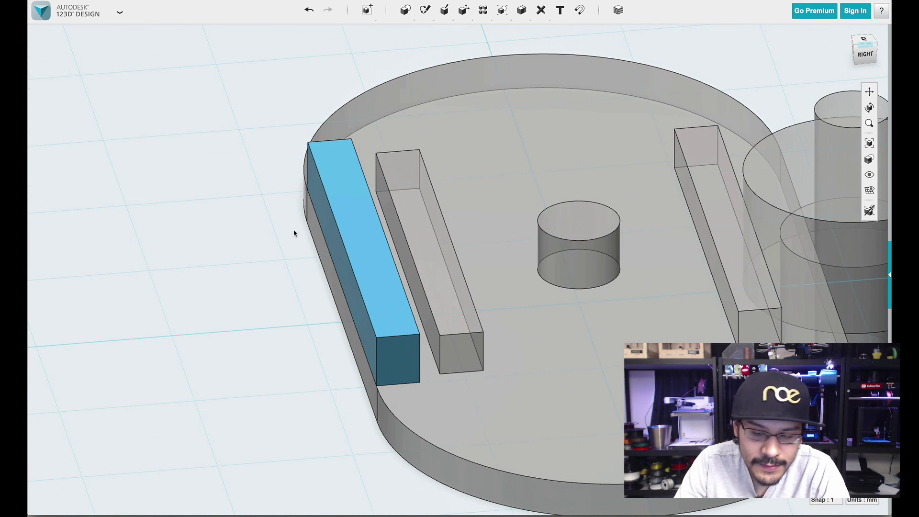
- Tweak the clip's top face 2 mm outward so the clip slants over the base's front edge
key("t")
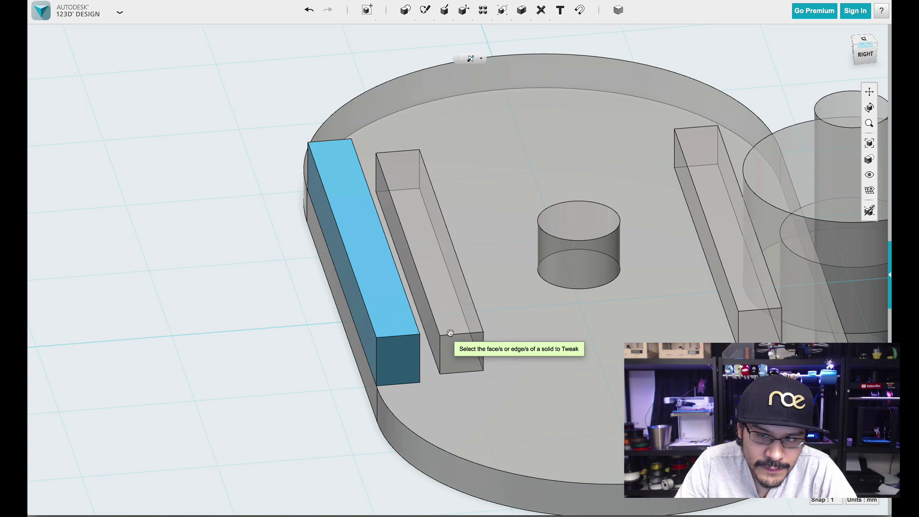
left_click(413, 261)
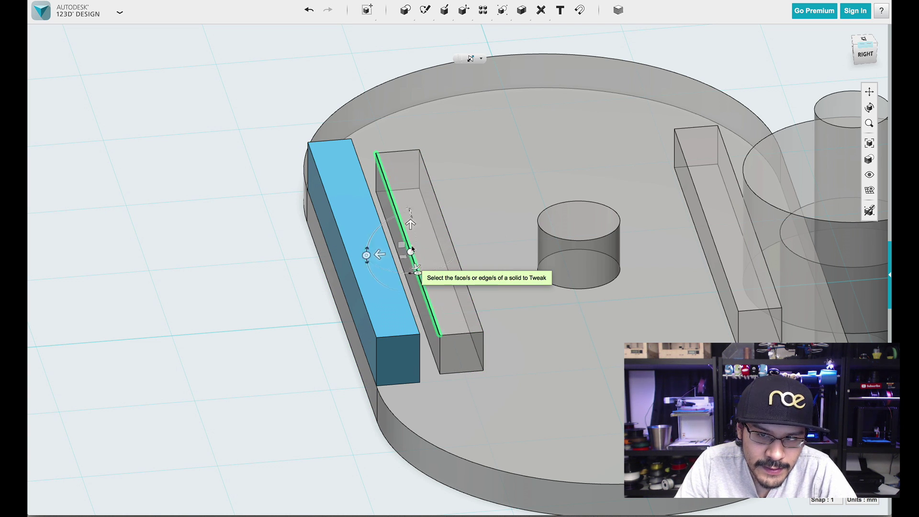
left_click(354, 233)
scroll(326, 225, "up", 3)
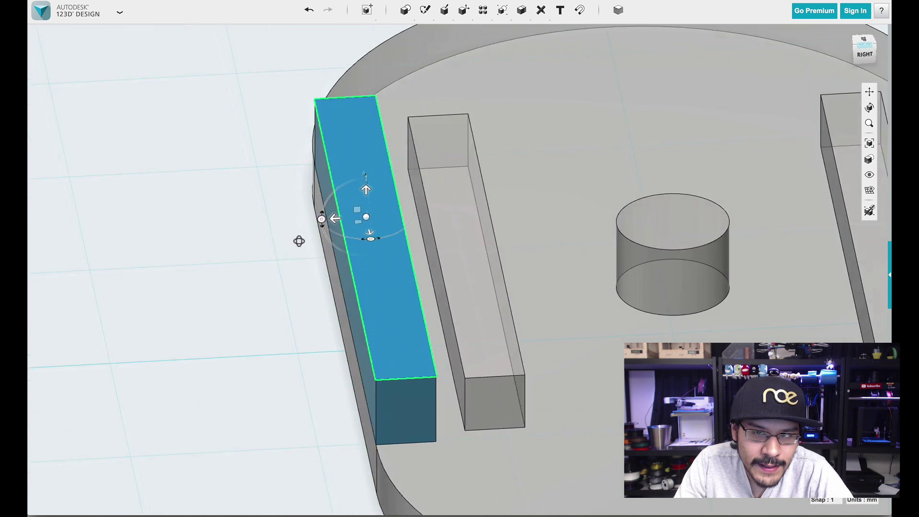
right_click_drag(295, 238, 312, 232)
left_click_drag(334, 226, 278, 229)
left_click(855, 54)
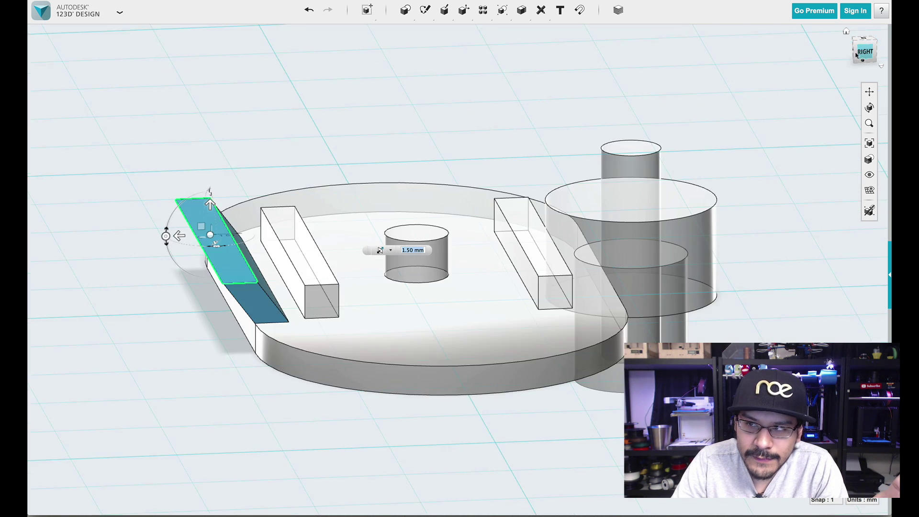
scroll(180, 238, "up", 2)
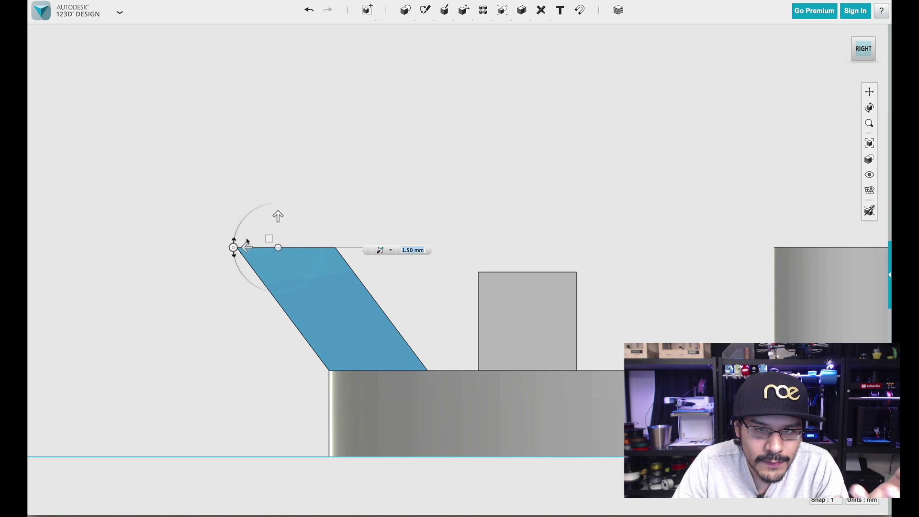
left_click_drag(246, 247, 215, 248)
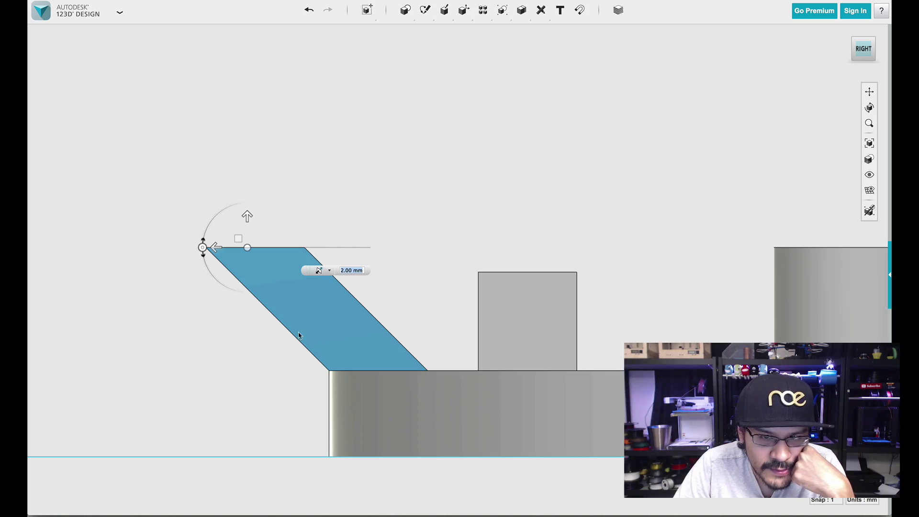
- Merge the nub, both guards, the slanted clip and the standoff's outer cylinder with the base into one solid
scroll(199, 321, "down", 3)
right_click_drag(201, 303, 380, 262)
scroll(243, 233, "down", 5)
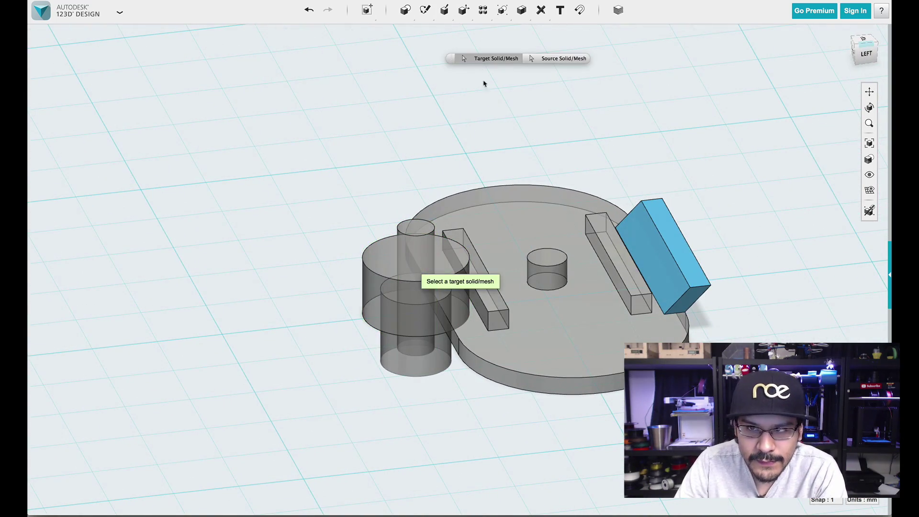
mouse_move(509, 16)
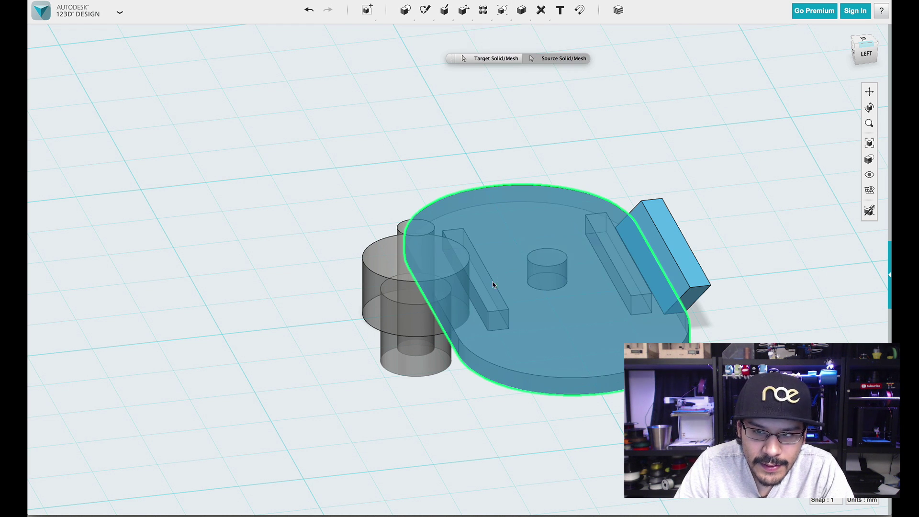
left_click(550, 276)
left_click(617, 277)
left_click(687, 277)
left_click(415, 287)
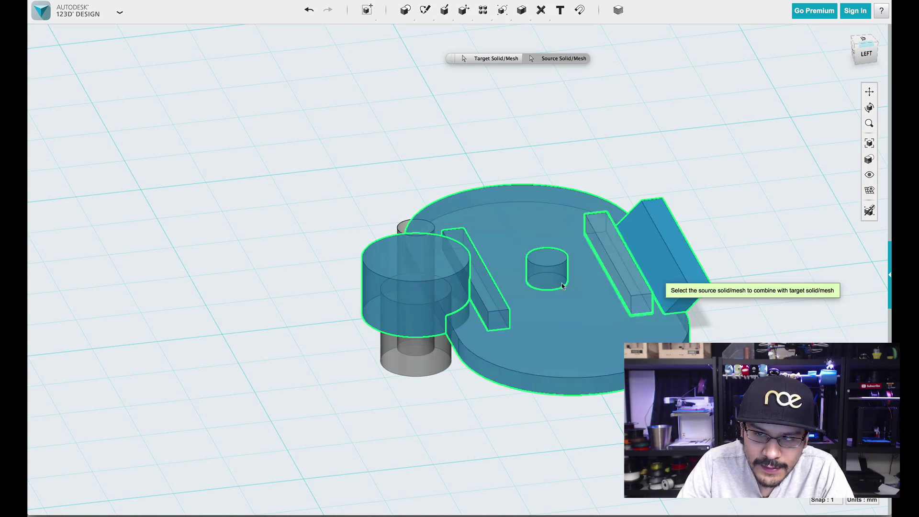
left_click(740, 190)
- Subtract the tall thin cylinder and the wider lower cylinder from the merged solid to cut the standoff's hole and recess
right_click_drag(724, 202, 635, 240)
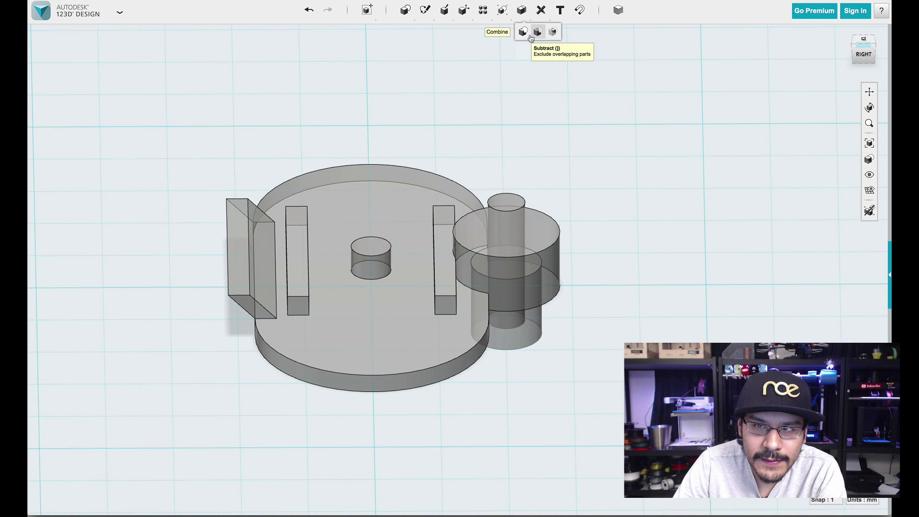
left_click(538, 32)
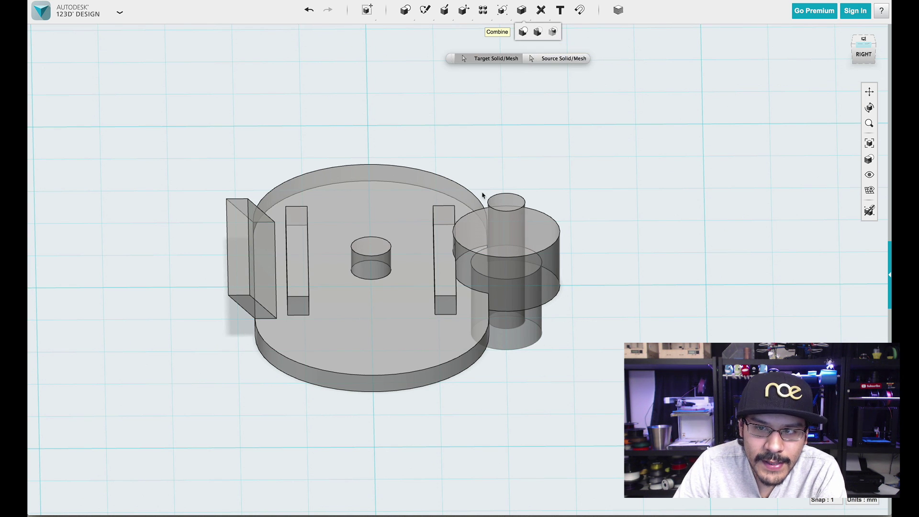
left_click(420, 267)
left_click(505, 211)
right_click_drag(662, 301, 549, 367)
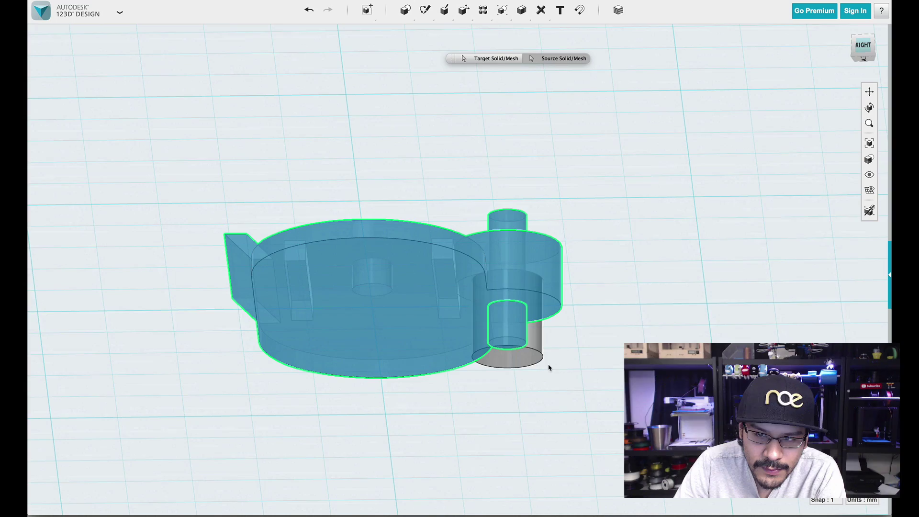
left_click(616, 288)
- Chamfer the standoff's inner edge where the through hole meets the recess by 1.25 mm
right_click_drag(615, 325, 617, 281)
scroll(592, 280, "up", 5)
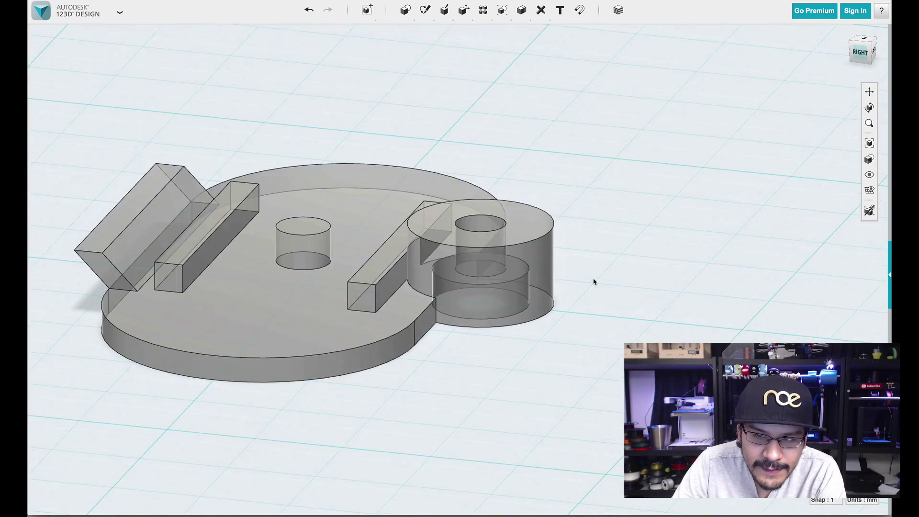
scroll(622, 290, "down", 5)
scroll(572, 293, "up", 5)
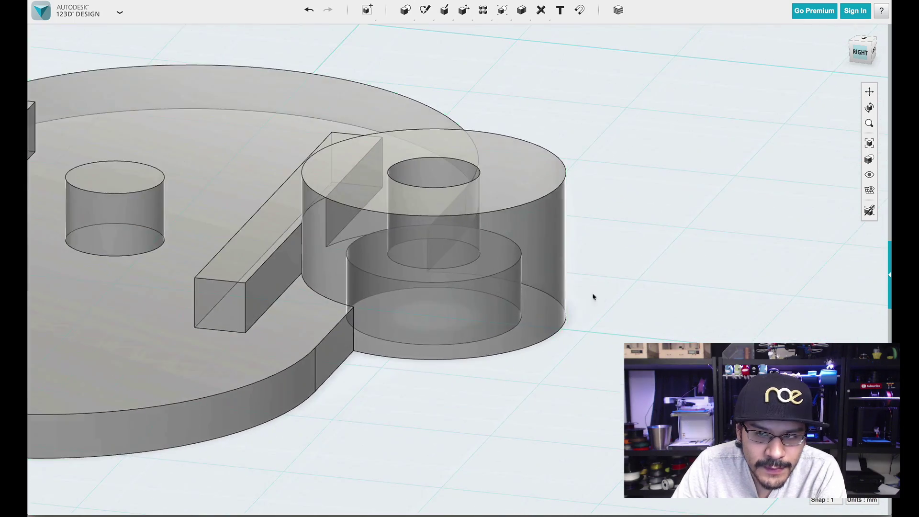
right_click_drag(572, 293, 636, 335)
scroll(503, 289, "up", 3)
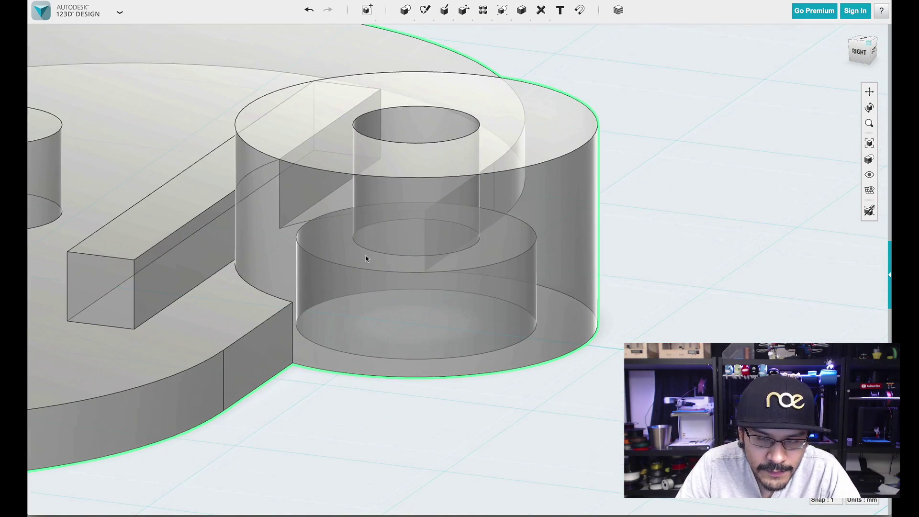
key("c")
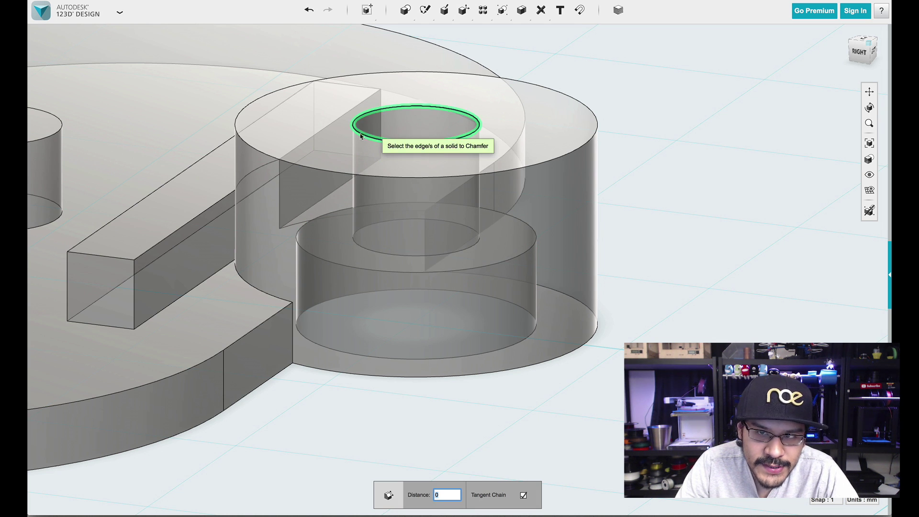
left_click(357, 244)
left_click_drag(354, 244, 391, 377)
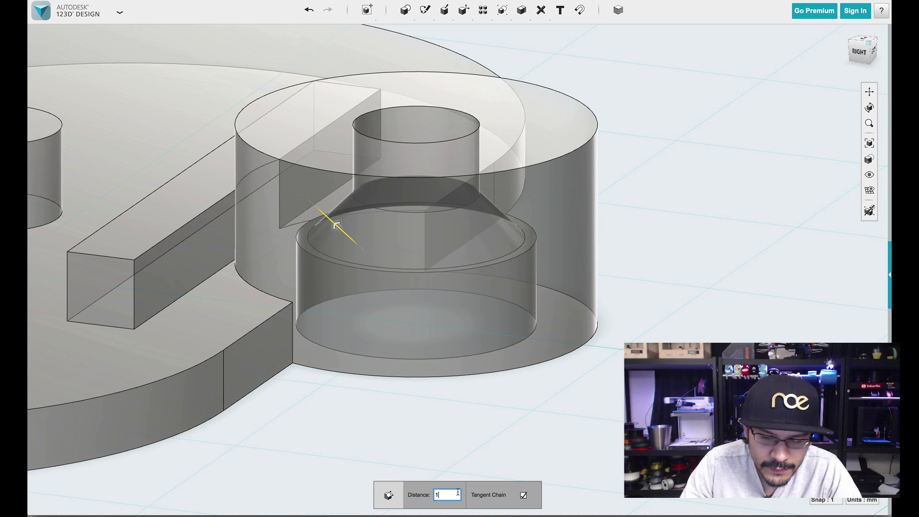
type("25")
key("Return")
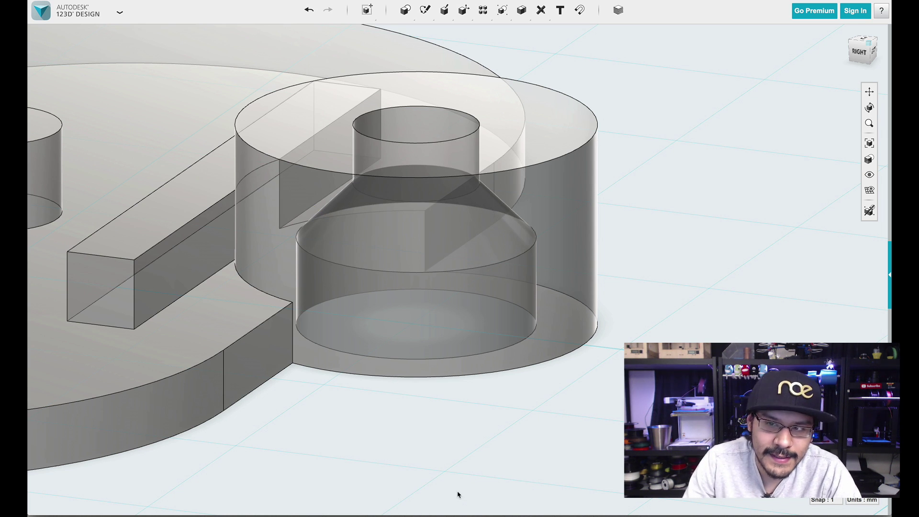
- Add a bold Arial "+" text at 270 degrees on the base's underside, near one rounded end
scroll(799, 352, "down", 5)
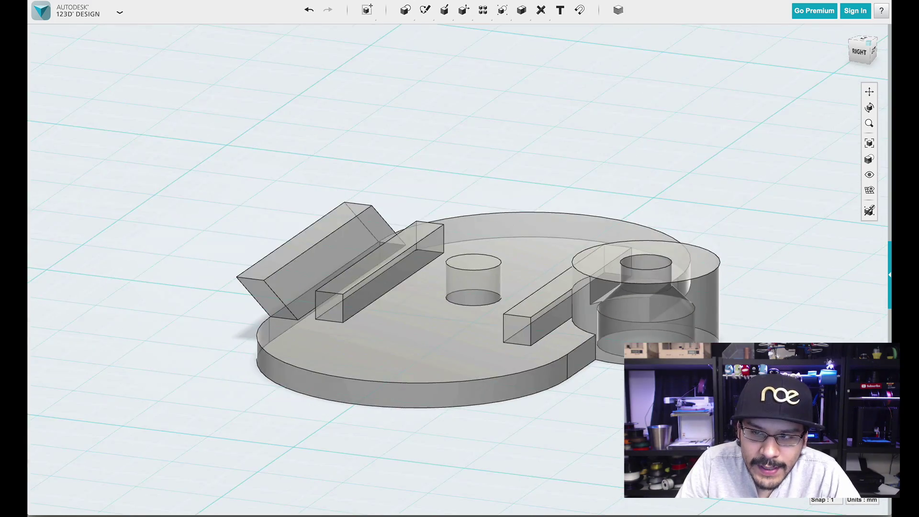
right_click_drag(737, 368, 708, 293)
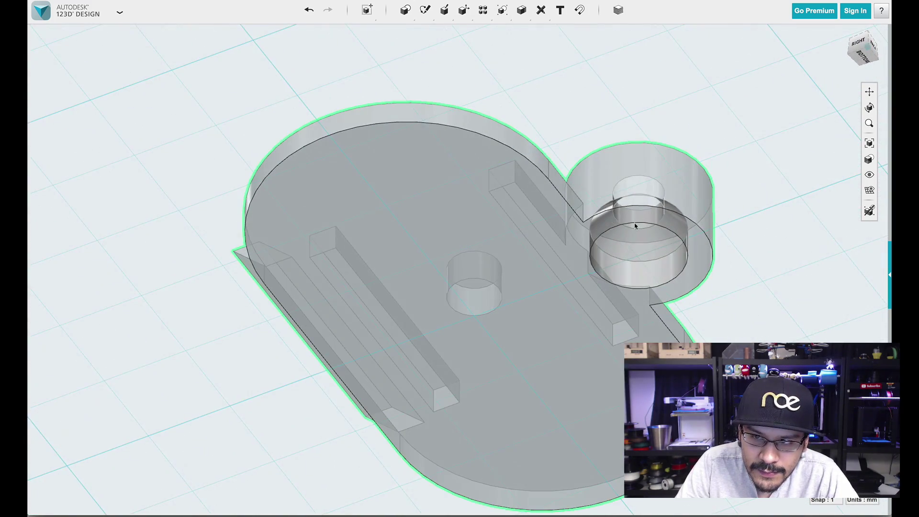
mouse_move(638, 230)
right_mouse_down()
mouse_move(686, 259)
mouse_move(650, 305)
mouse_move(651, 282)
mouse_move(535, 294)
mouse_move(600, 293)
mouse_move(537, 276)
mouse_move(561, 239)
mouse_move(630, 293)
mouse_move(582, 312)
mouse_move(592, 193)
right_mouse_up()
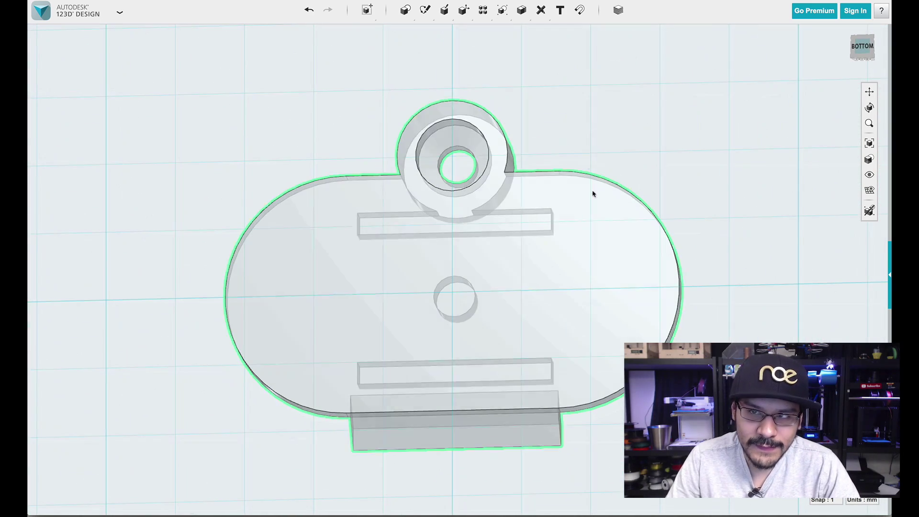
left_click(853, 50)
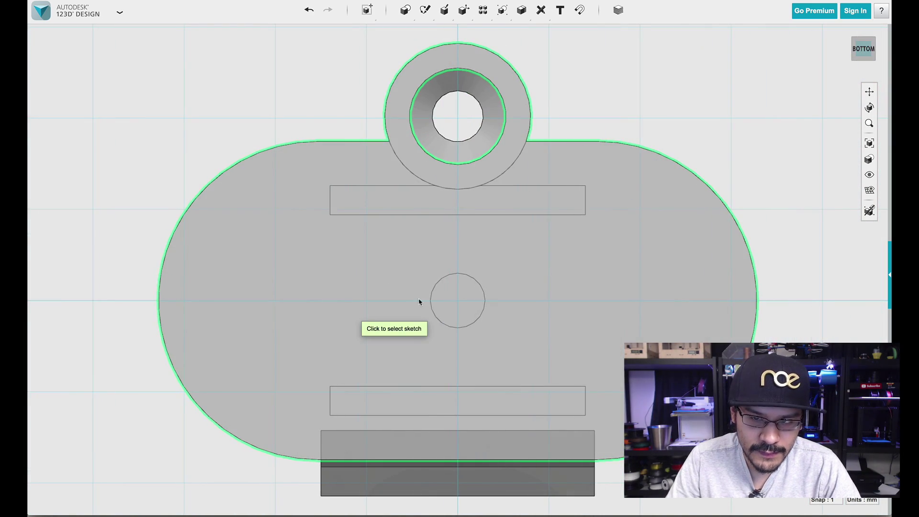
middle_click_drag(408, 313, 438, 285)
middle_click_drag(301, 264, 441, 268)
left_click(561, 11)
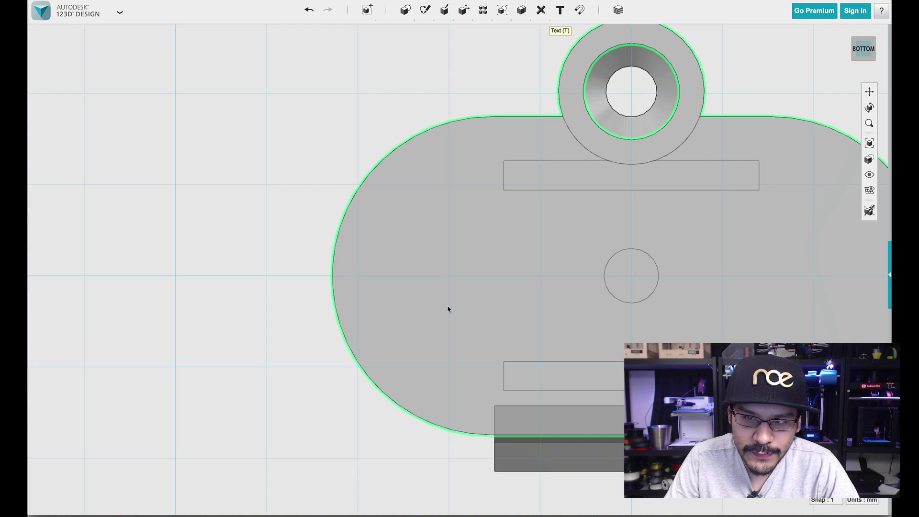
left_click(449, 277)
left_click_drag(463, 323, 449, 246)
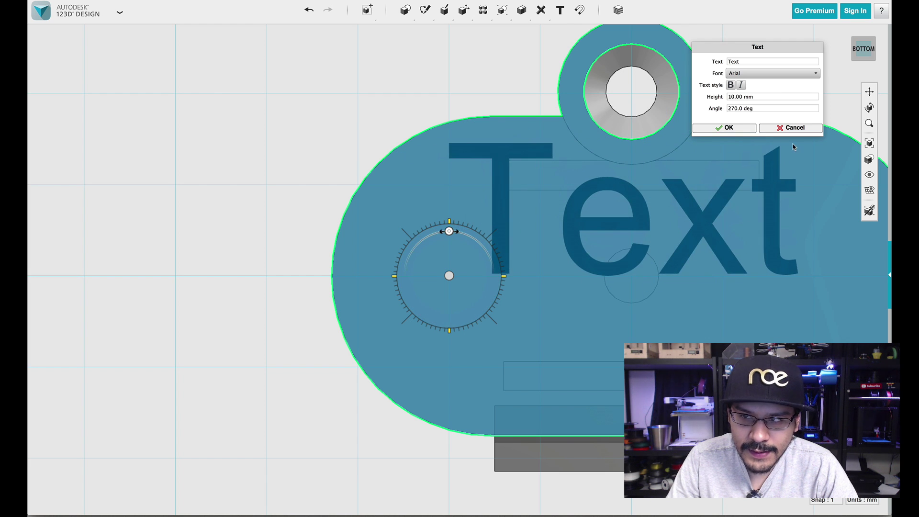
left_click(731, 85)
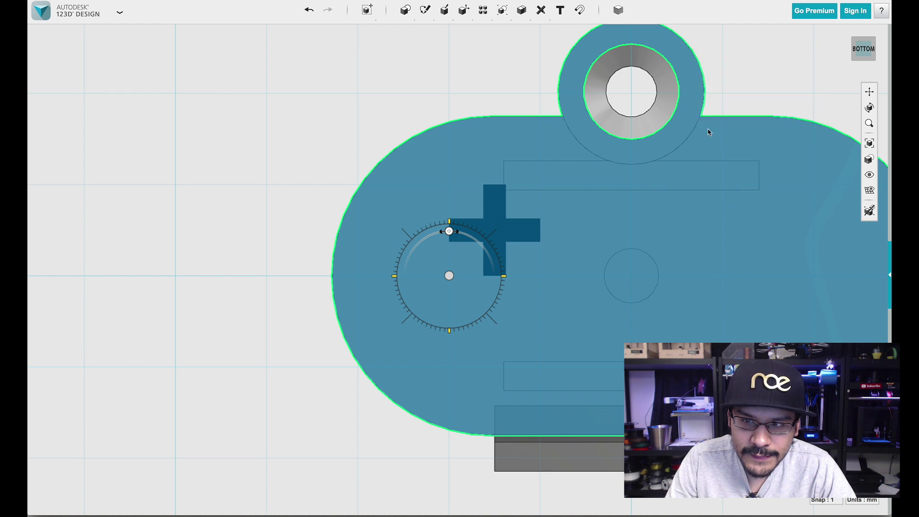
left_click(728, 128)
- Move the plus text 2.5 mm toward the clip side and 2.5 mm toward the rounded end, centring it on the base's long axis
left_click(490, 196)
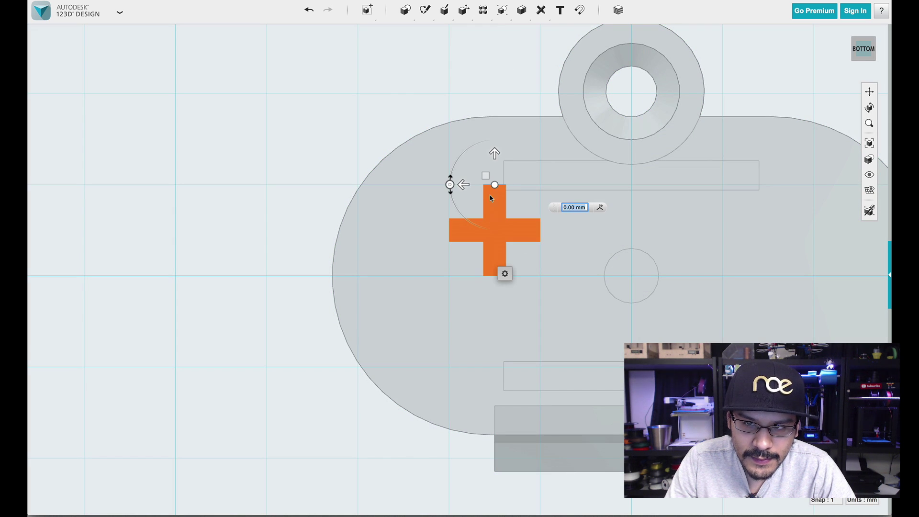
left_click_drag(494, 152, 495, 196)
left_click_drag(442, 231, 420, 231)
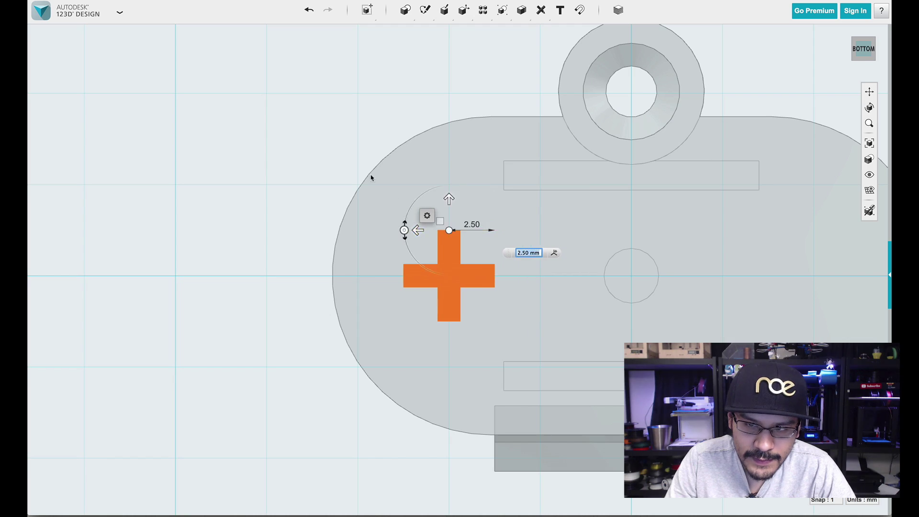
left_click(311, 178)
scroll(254, 178, "down", 3)
scroll(201, 241, "up", 2)
right_click_drag(201, 246, 353, 273)
- Switch to the slicer, examine the part's toolpath preview from the bottom layers to the finished print, and return to 123D Design
key("super+Tab")
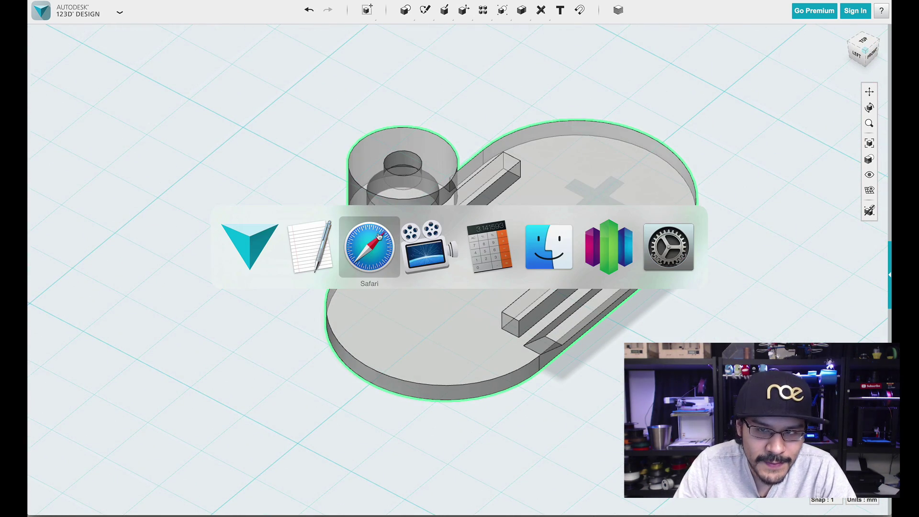
left_click(624, 249)
scroll(624, 340, "up", 3)
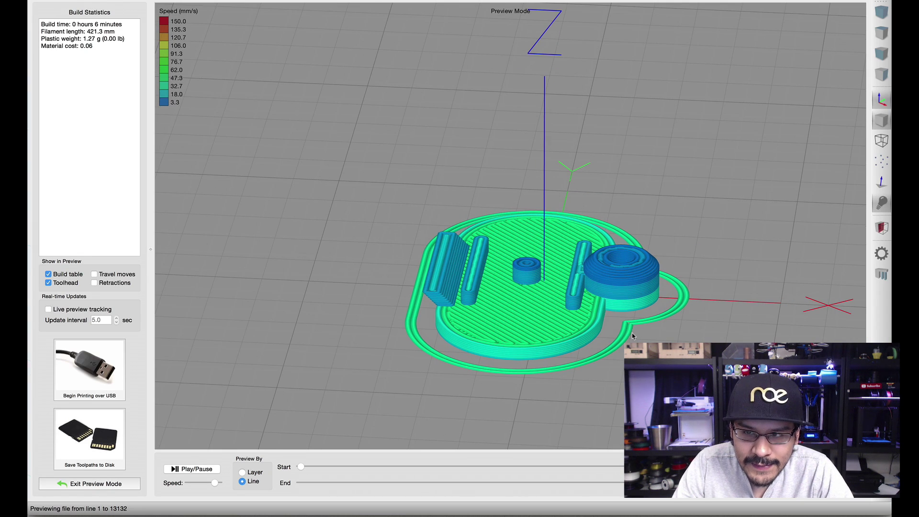
mouse_move(854, 482)
left_mouse_down()
mouse_move(325, 486)
mouse_move(432, 483)
left_mouse_up()
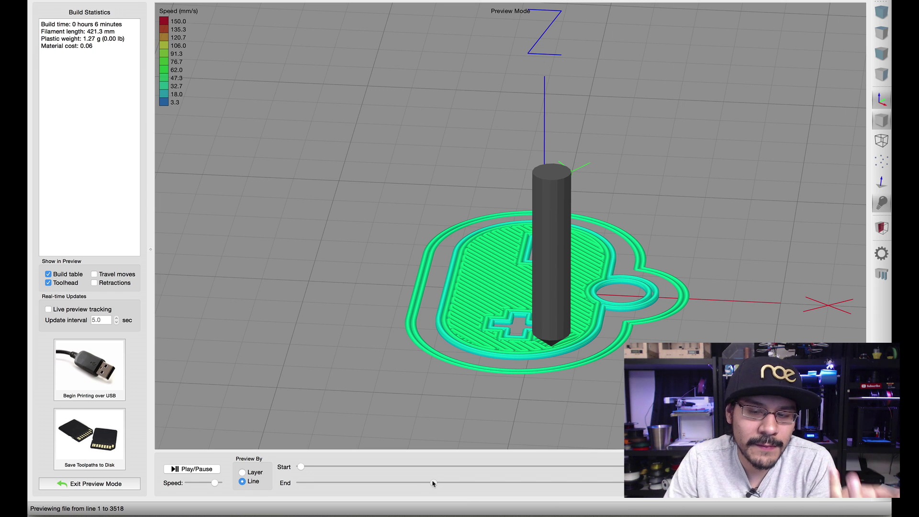
mouse_move(433, 483)
left_mouse_down()
mouse_move(528, 472)
mouse_move(804, 482)
left_mouse_up()
left_click_drag(310, 323, 570, 340)
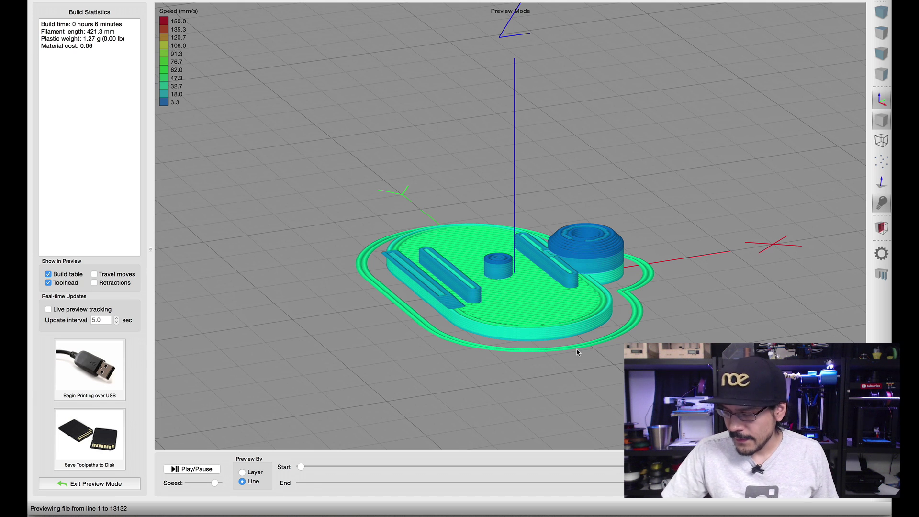
key("super+Tab")
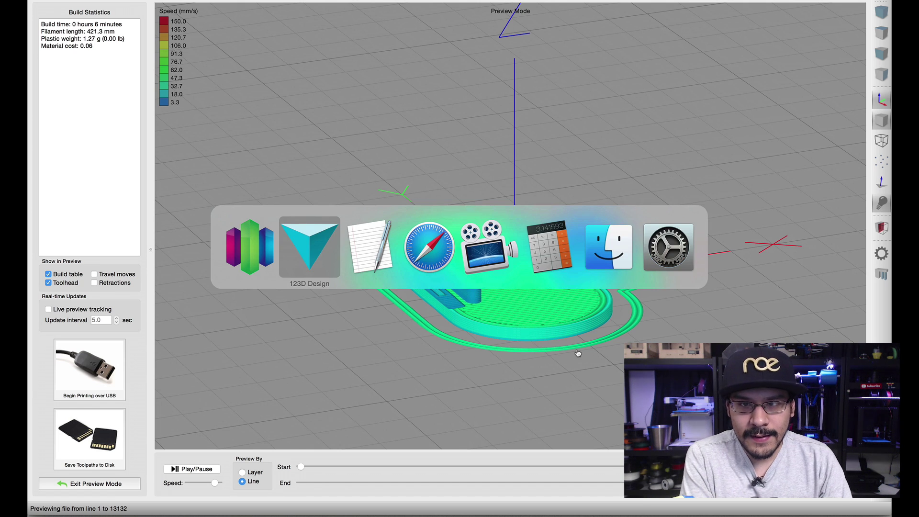